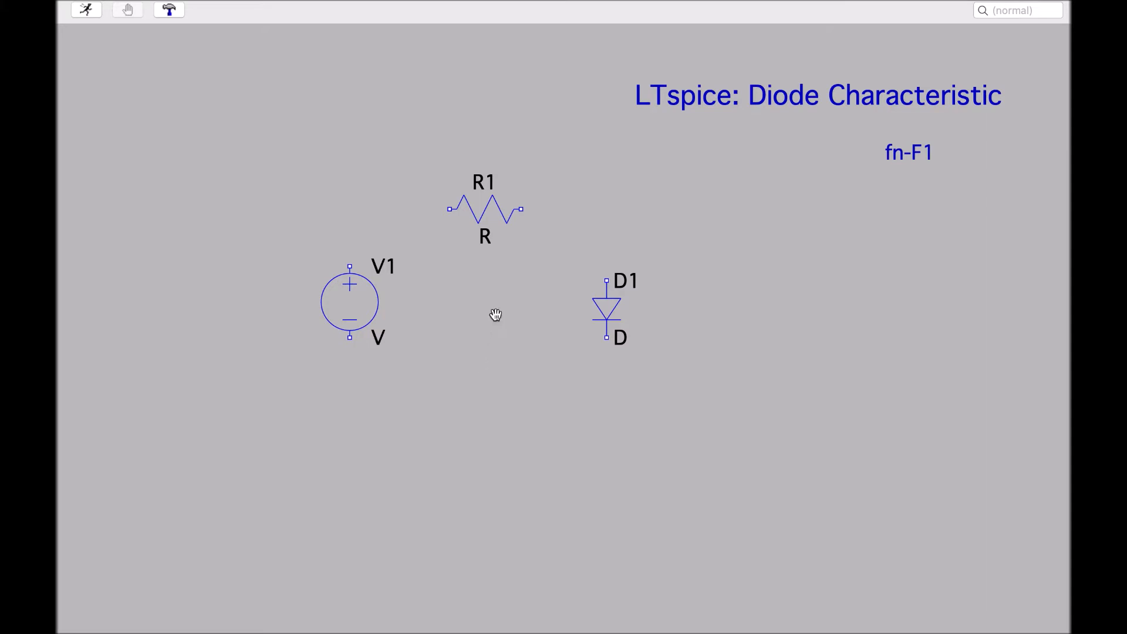
Pick up resistor R1, rotate it, and set it back down above the space between V1 and D1
click(478, 209)
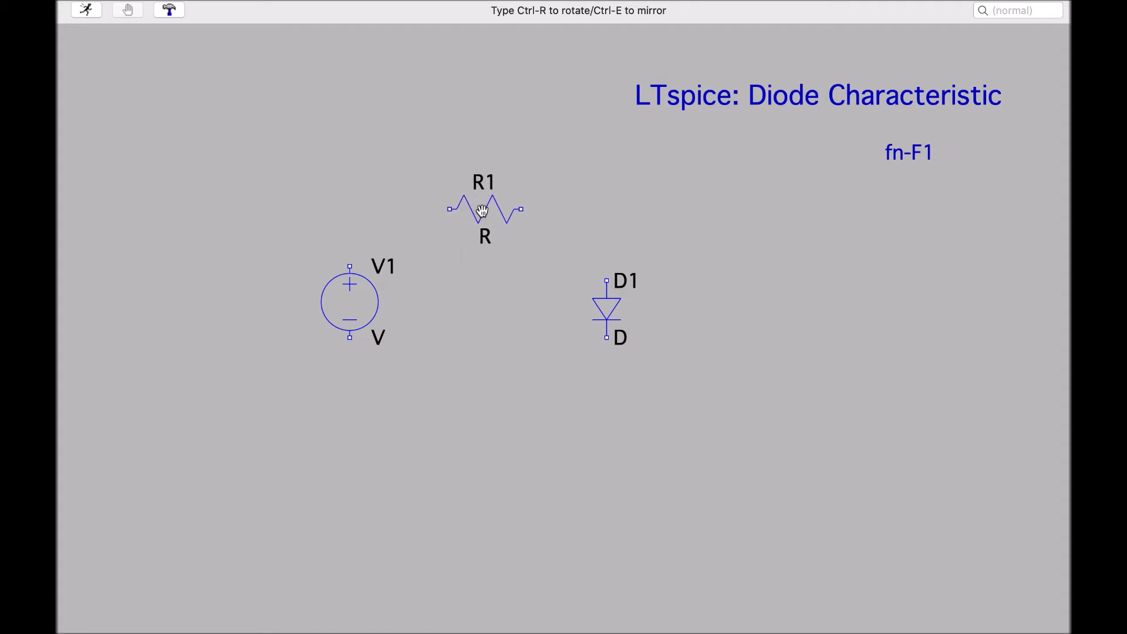
key(ctrl+r)
key(ctrl+r)
key(ctrl+r)
key(ctrl+r)
click(482, 214)
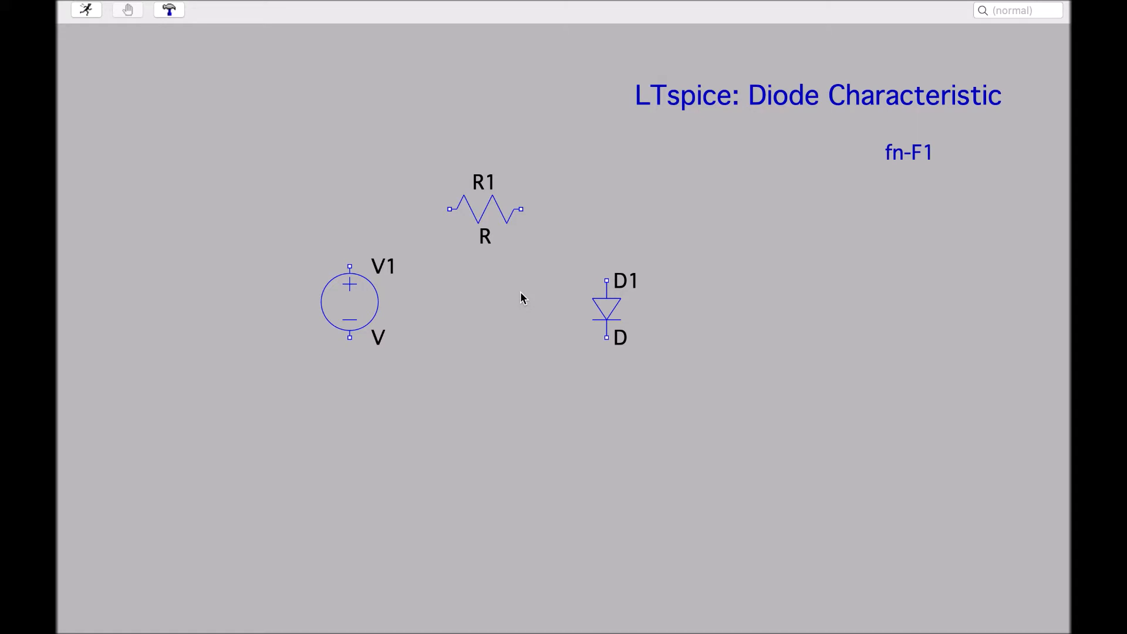
Draw wires from the top of V1 to R1's left end and from R1's right end to the top of D1
key(F3)
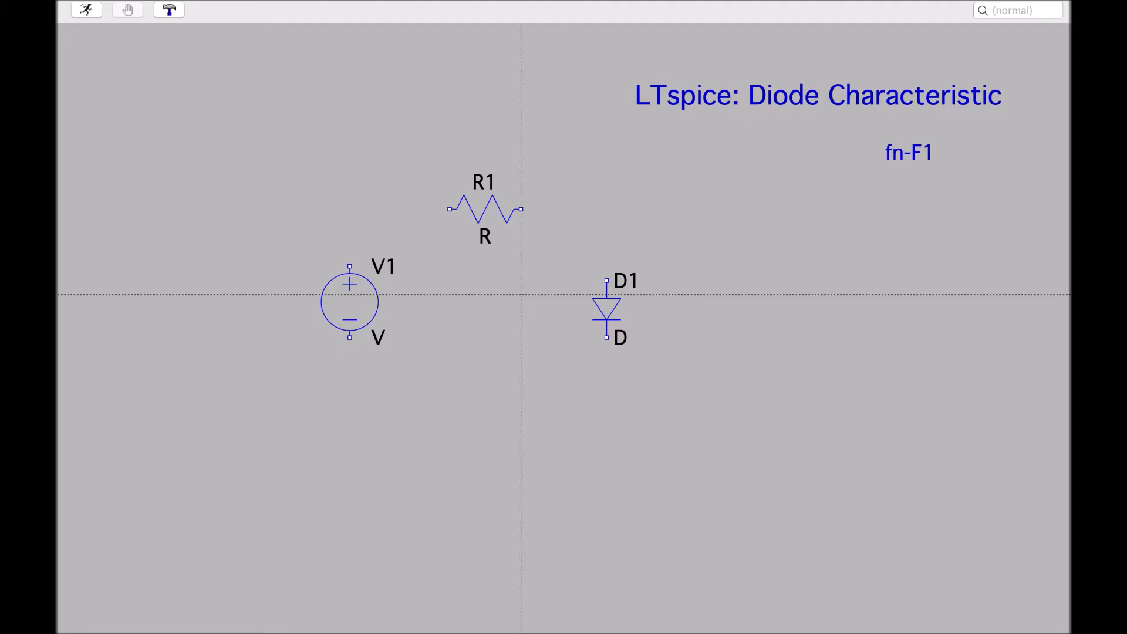
click(350, 267)
click(350, 209)
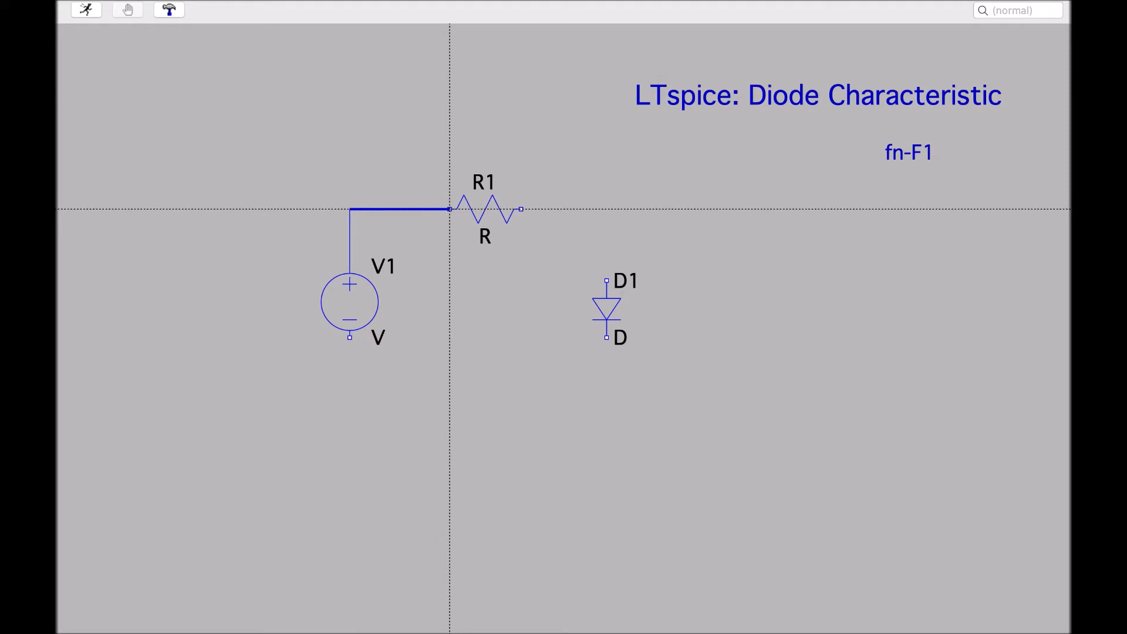
click(449, 209)
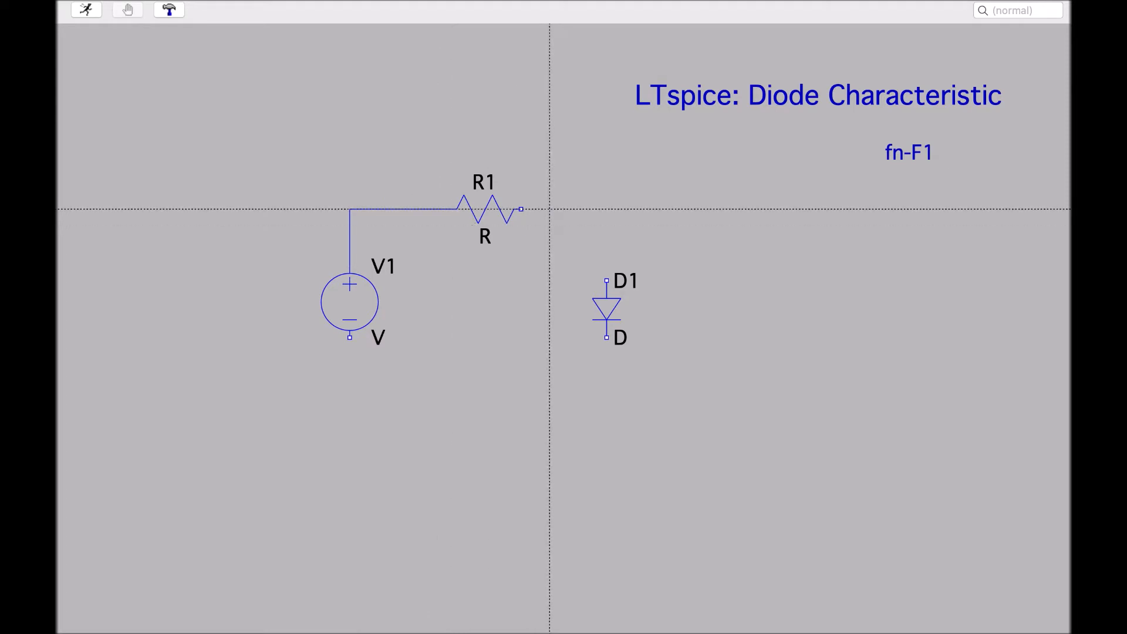
click(521, 209)
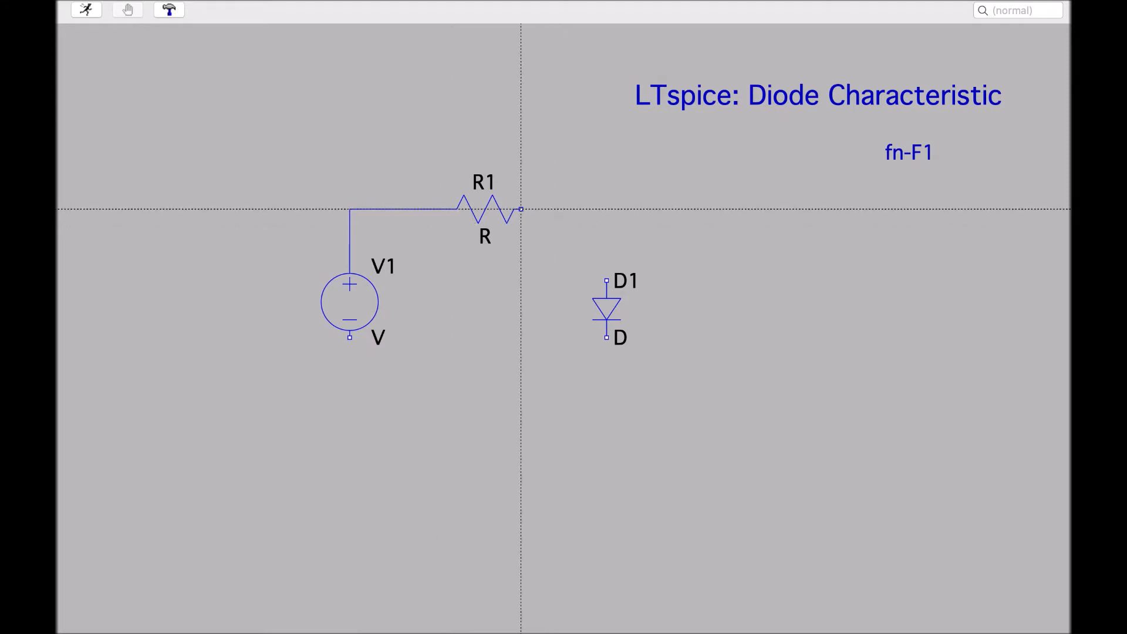
click(606, 209)
click(607, 280)
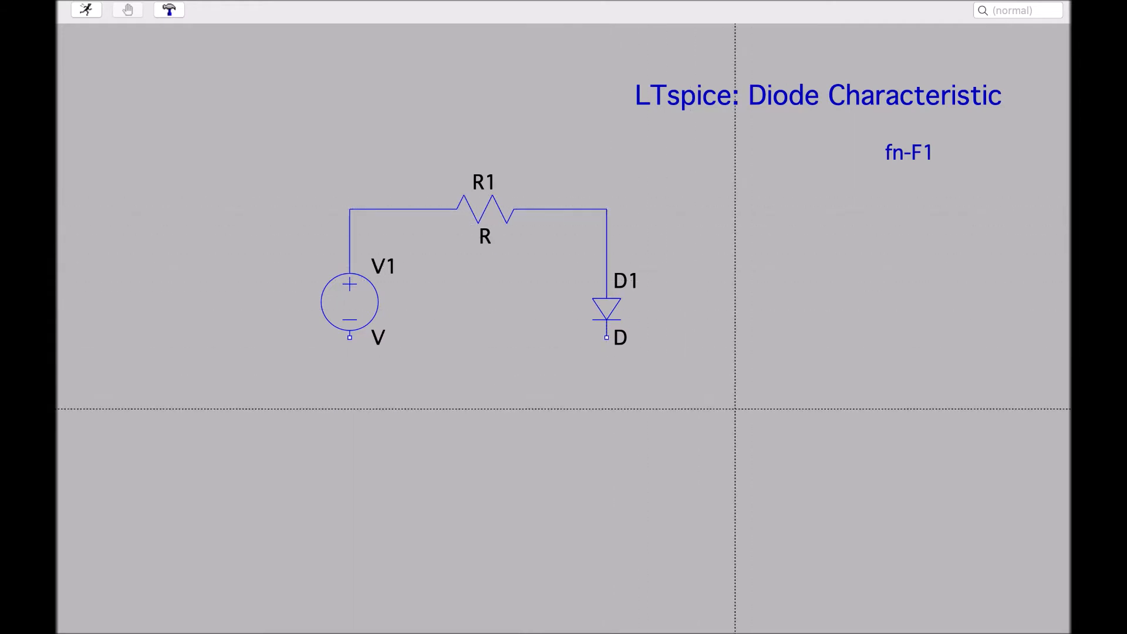
Draw a wire from the bottom of D1 along the bottom of the circuit to the bottom of V1
click(607, 338)
click(607, 381)
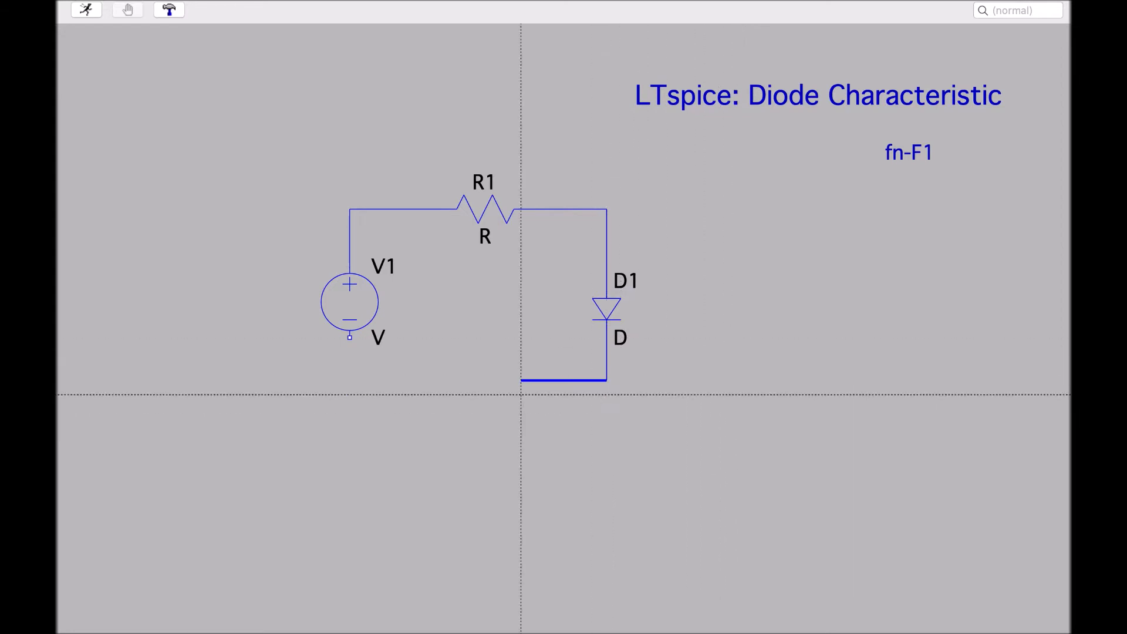
click(350, 380)
click(350, 338)
key(Escape)
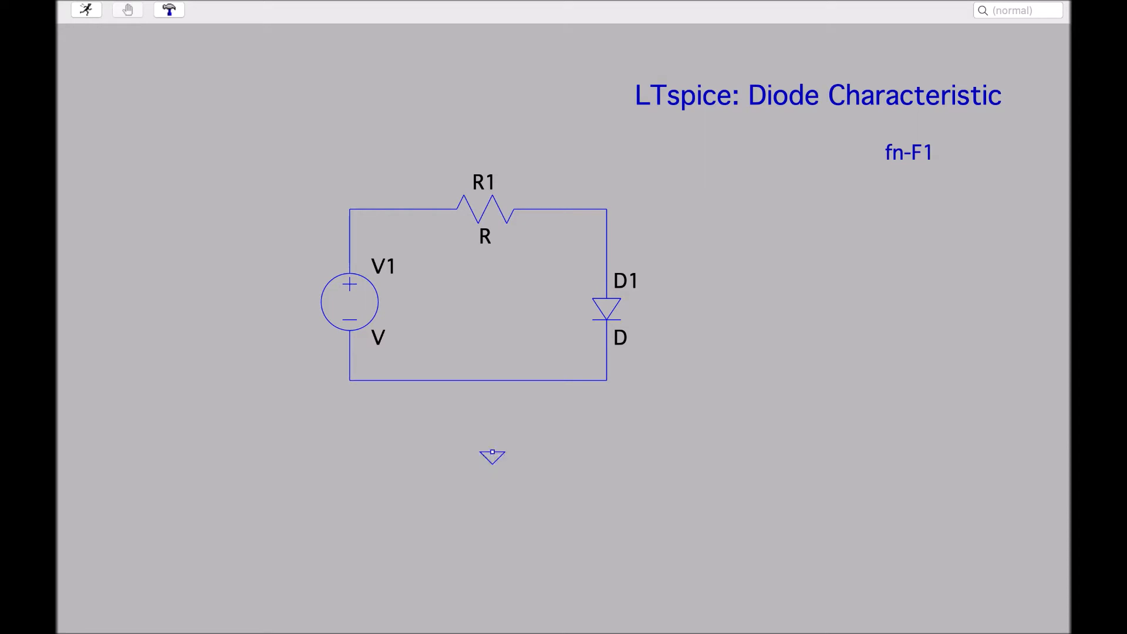
Move the ground symbol under the bottom wire and wire it to that wire
click(448, 407)
click(450, 395)
key(F3)
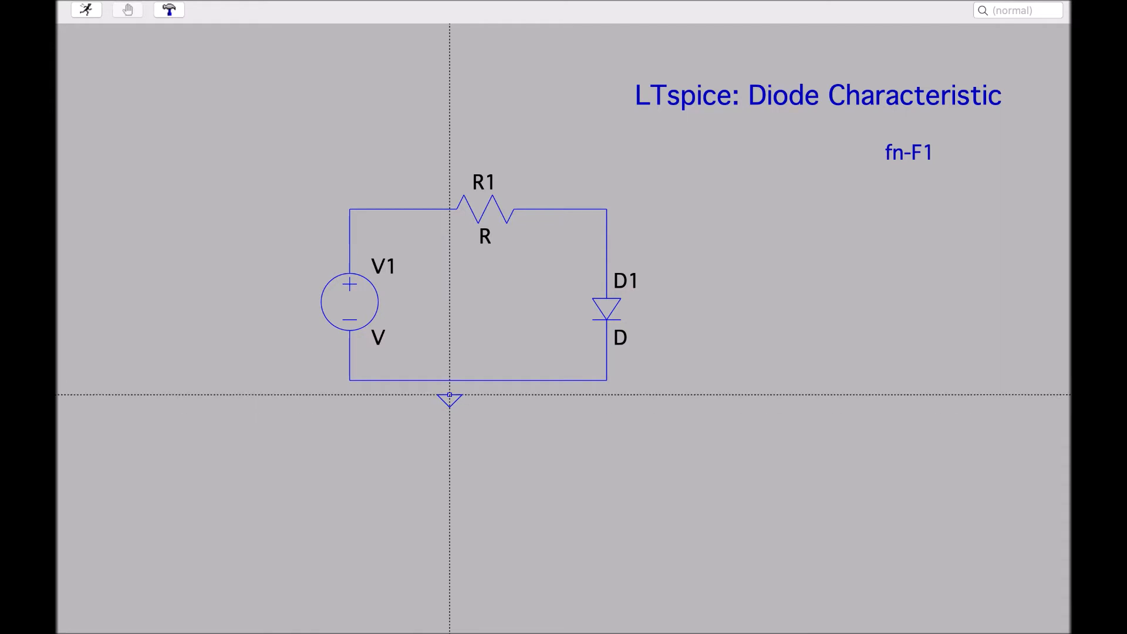
click(449, 394)
click(449, 381)
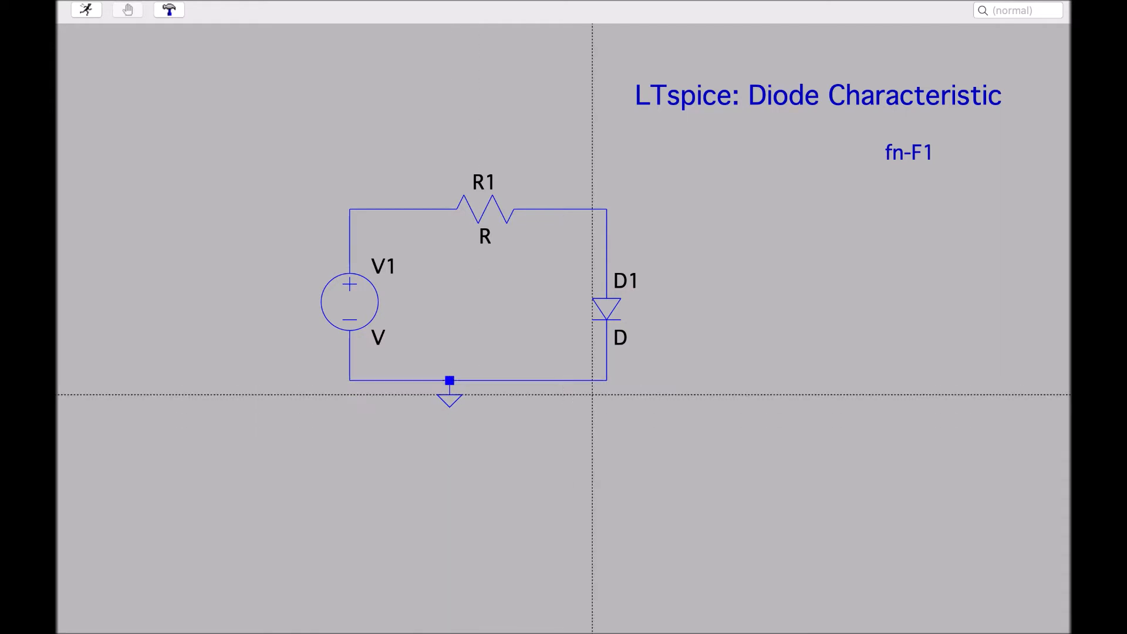
right_click(606, 465)
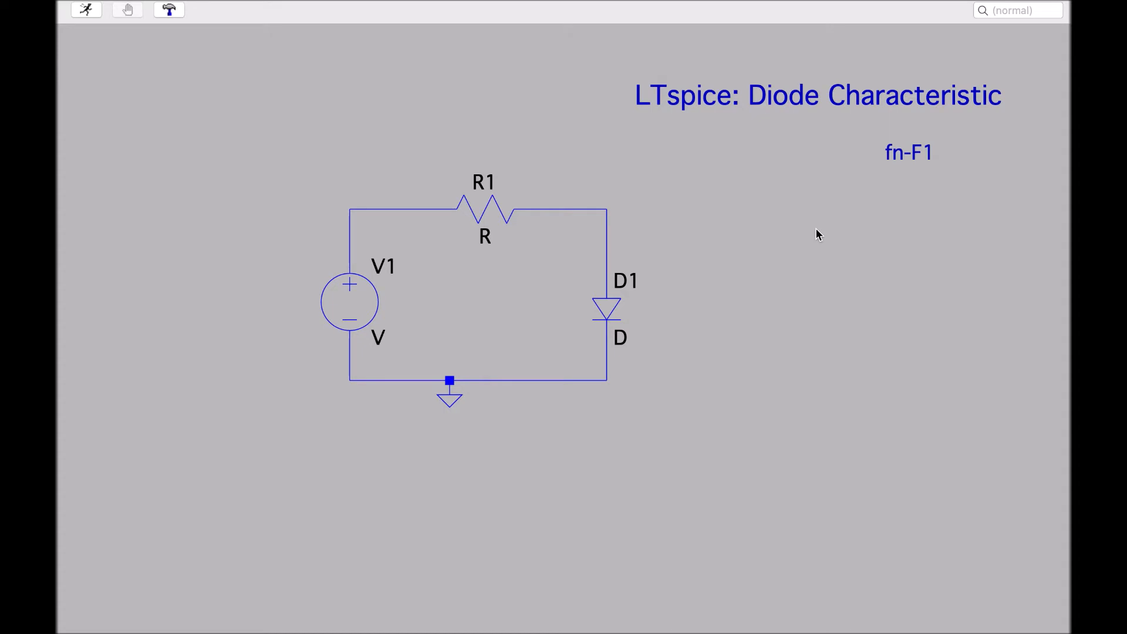
Add the comment "F2 - insert components" to the right of the circuit below the fn-F1 label
key(t)
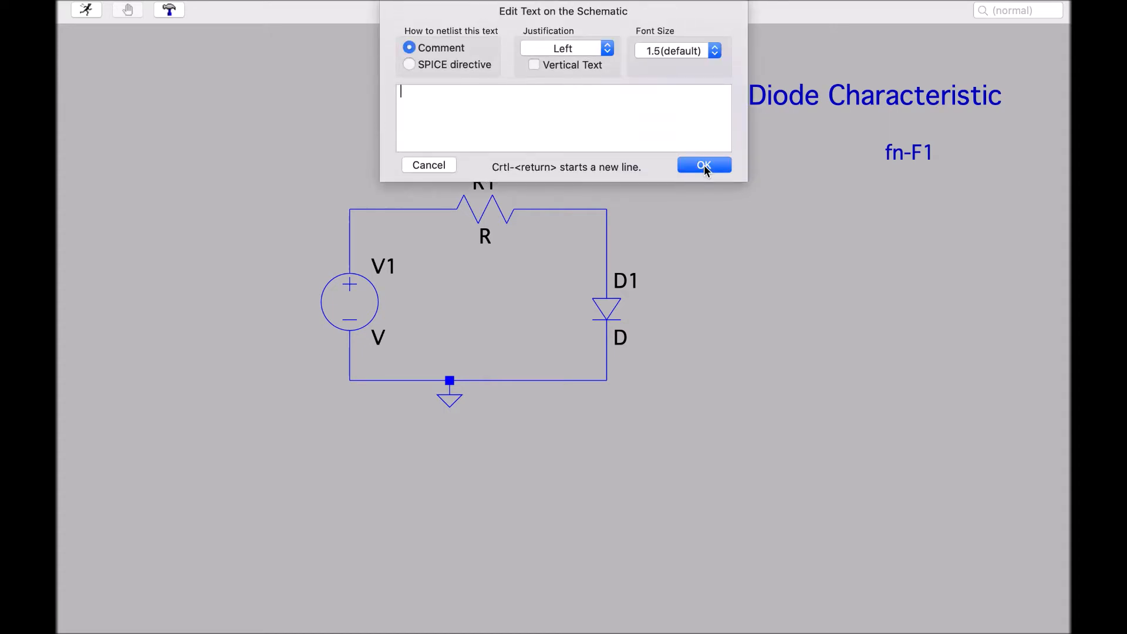
text(F2)
text( - insert )
text(compa)
text(n)
key(BackSpace)
key(BackSpace)
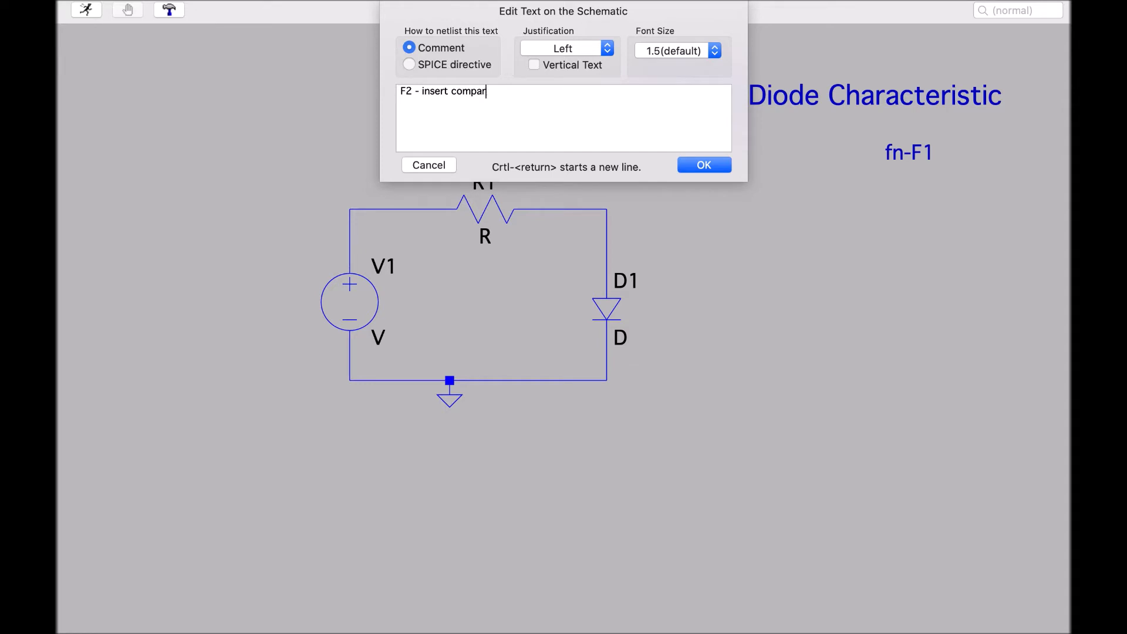
text(onents)
click(705, 165)
click(735, 202)
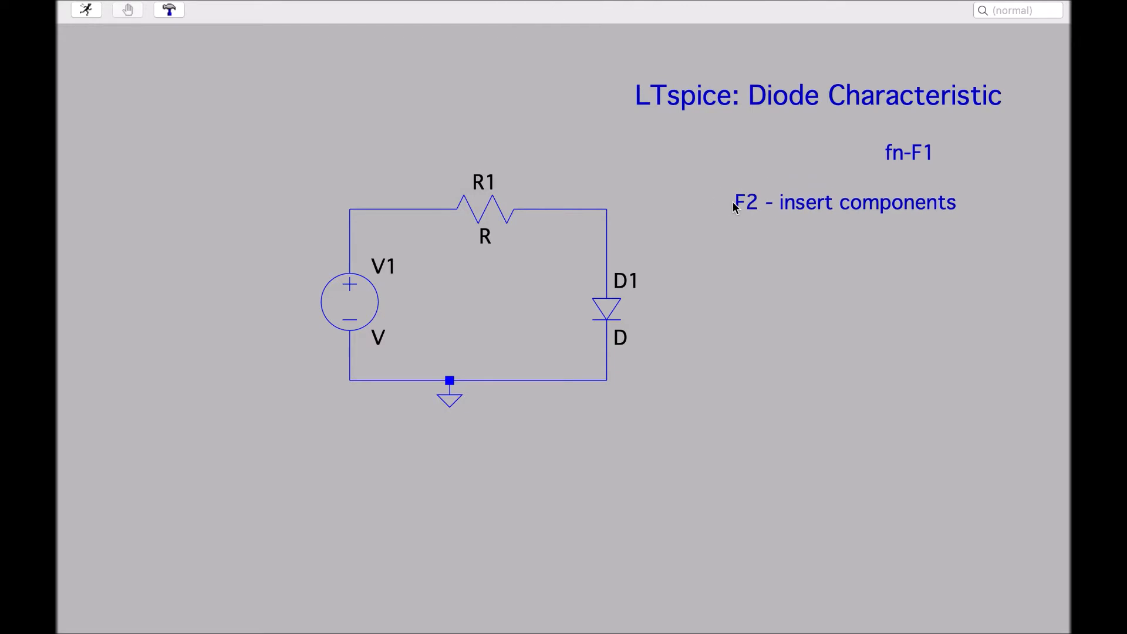
Add the comment "F3 - wire" directly below the F2 comment
text(tF3 )
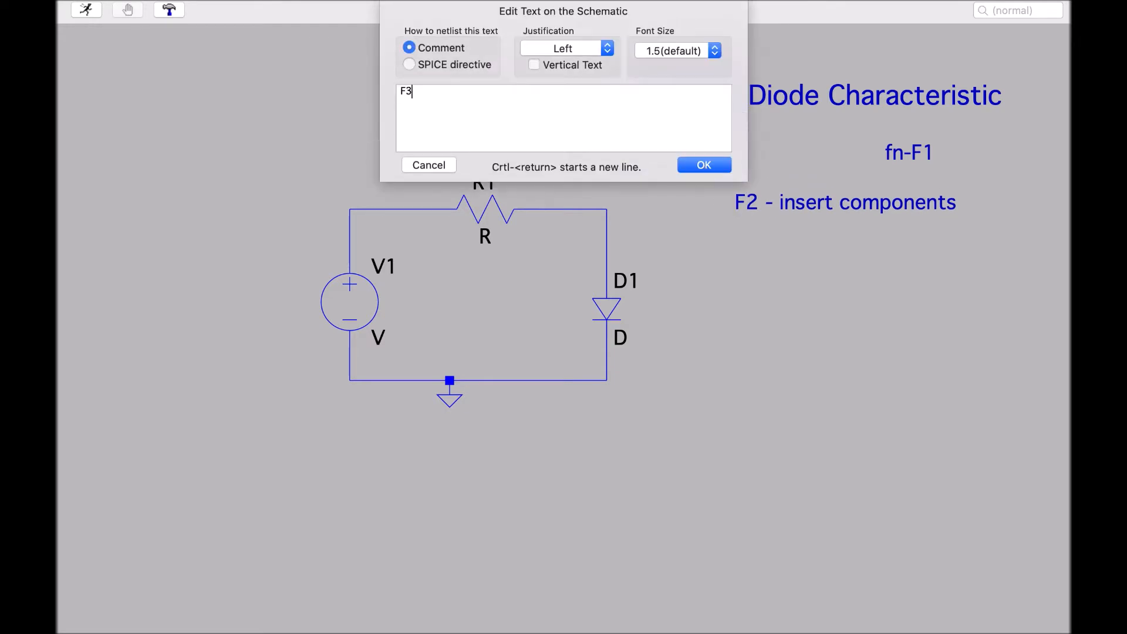
text(- wire)
click(727, 168)
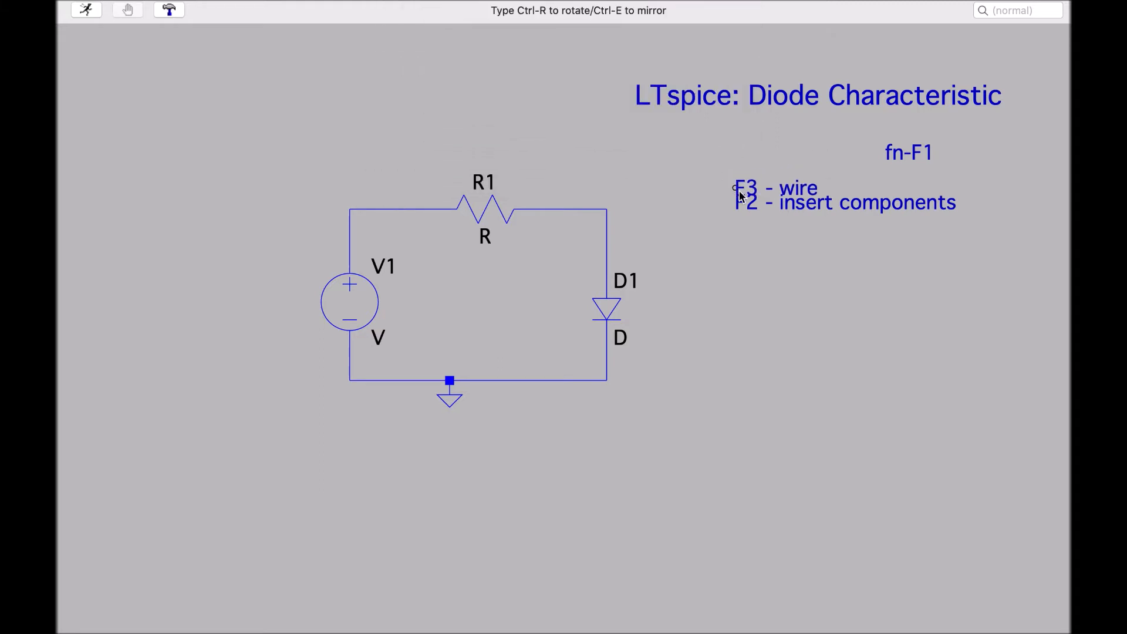
click(737, 225)
Add the comment "F7 - move components" below the F3 comment
text(t)
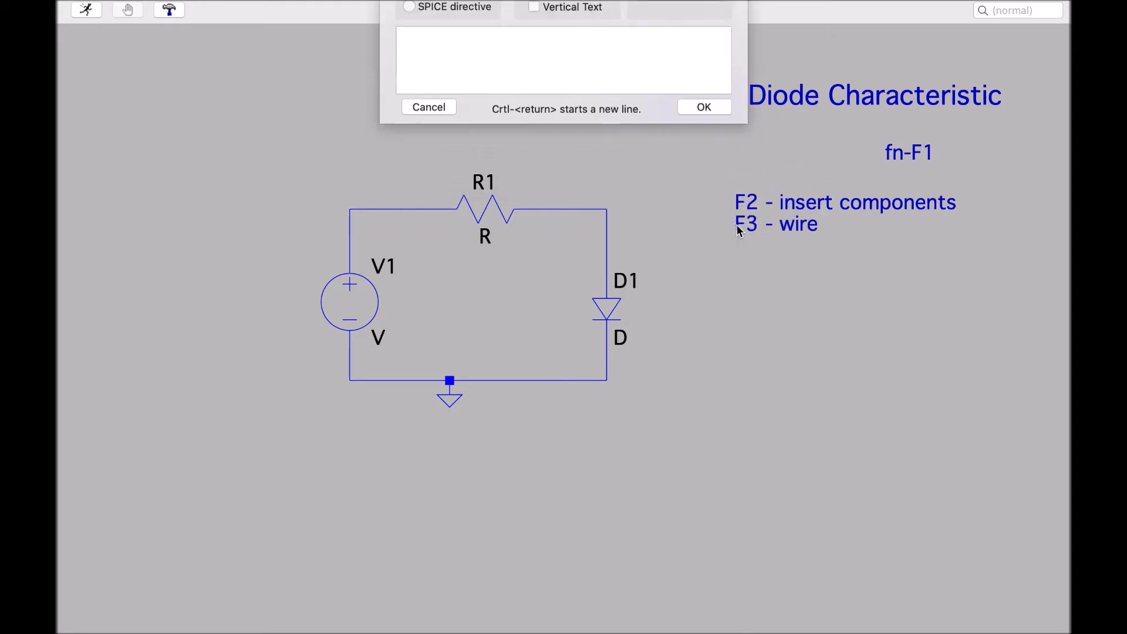
text(F7 - move components)
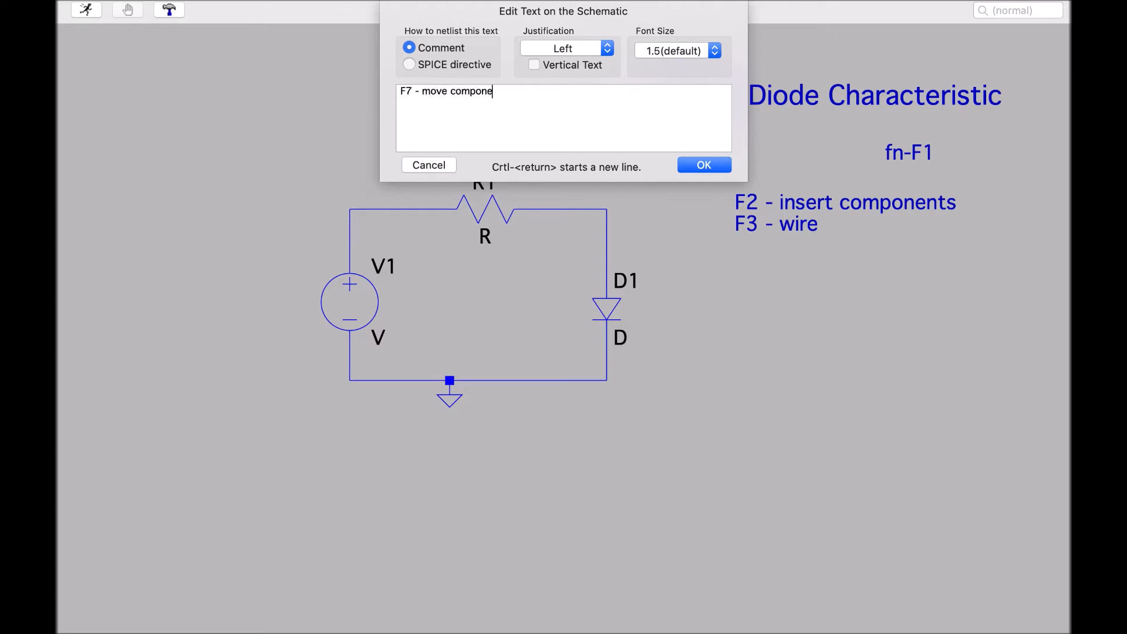
click(704, 165)
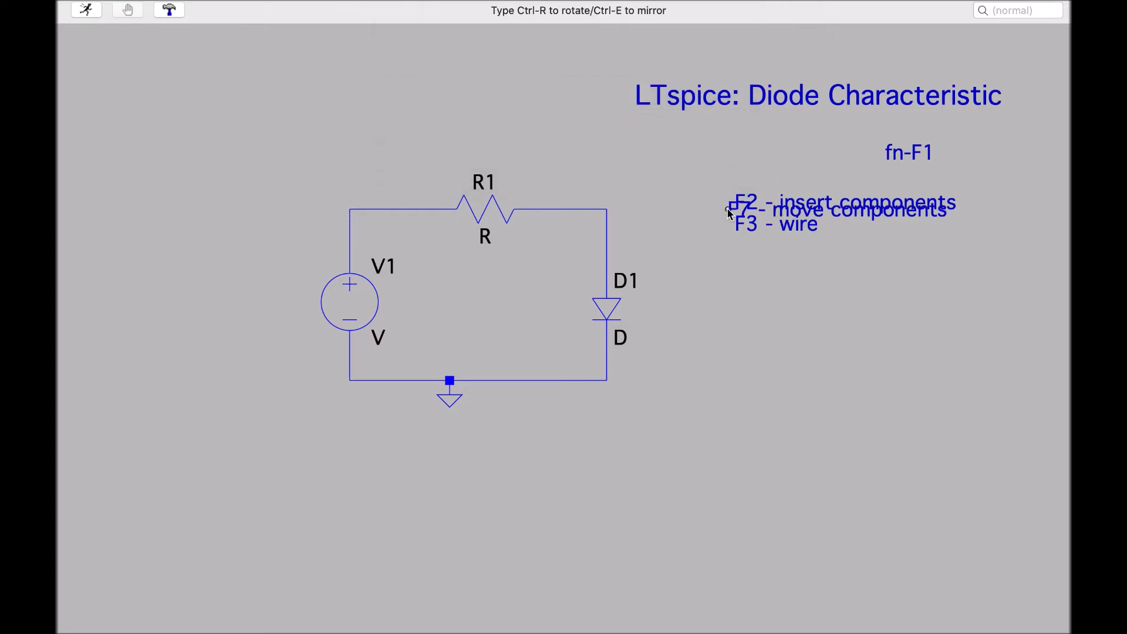
click(738, 250)
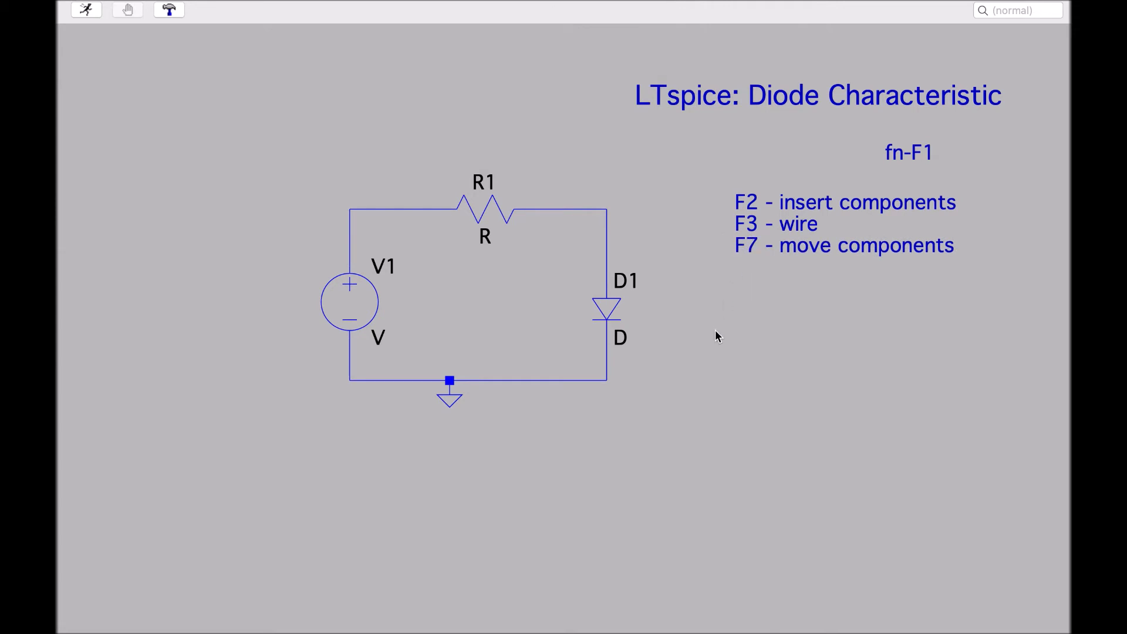
Add the comment "F5 - delete" below the F7 comment
key(t)
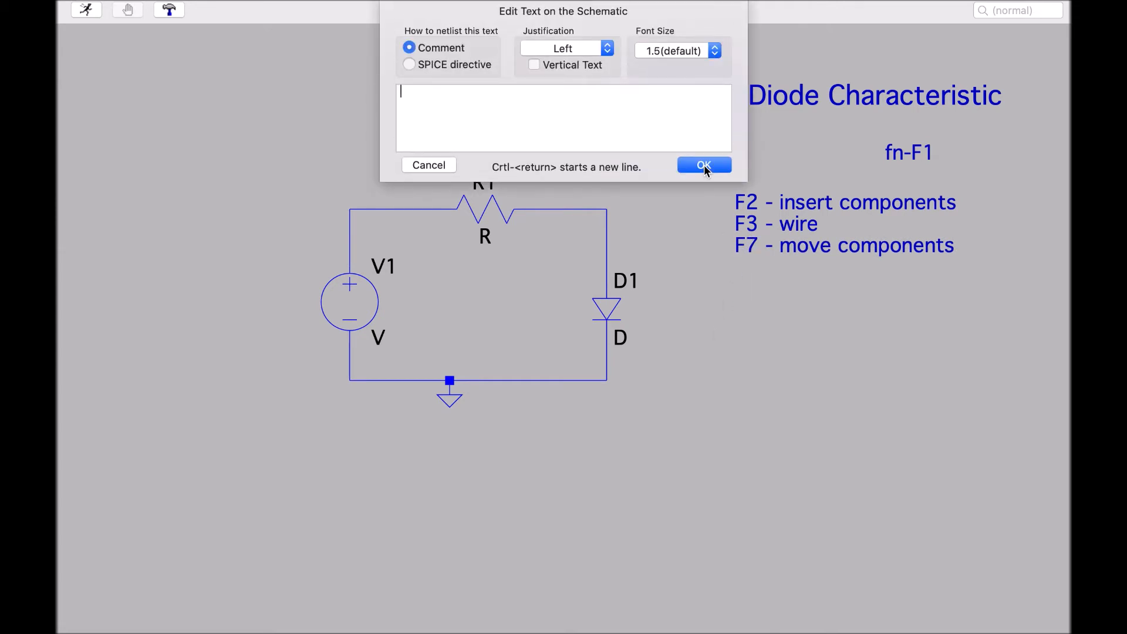
text(F5 - delete)
click(704, 166)
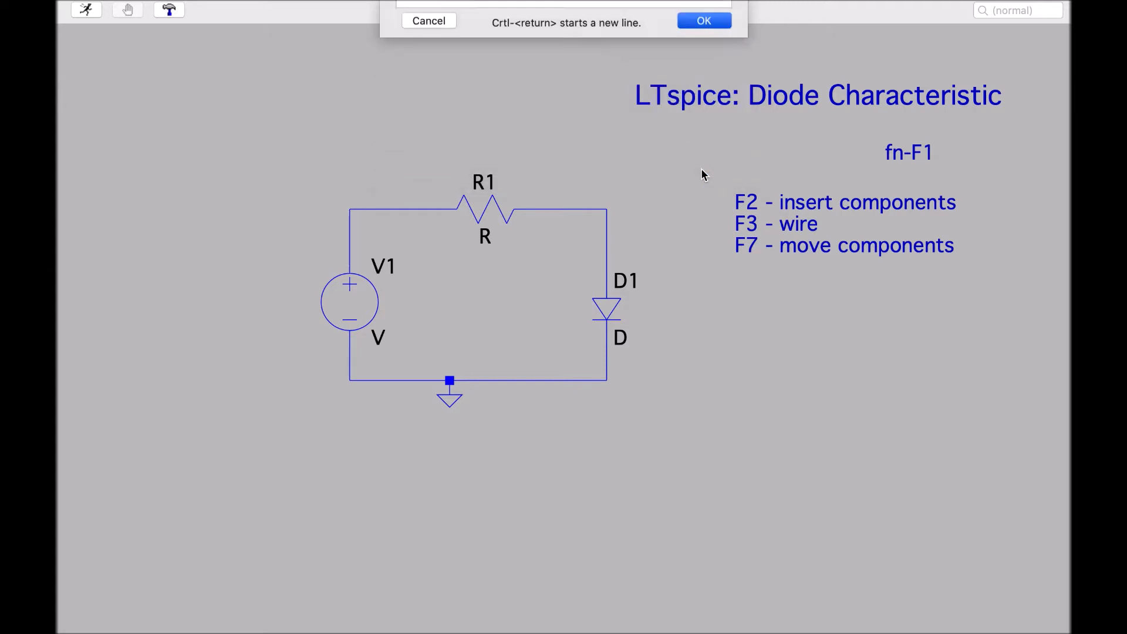
click(735, 267)
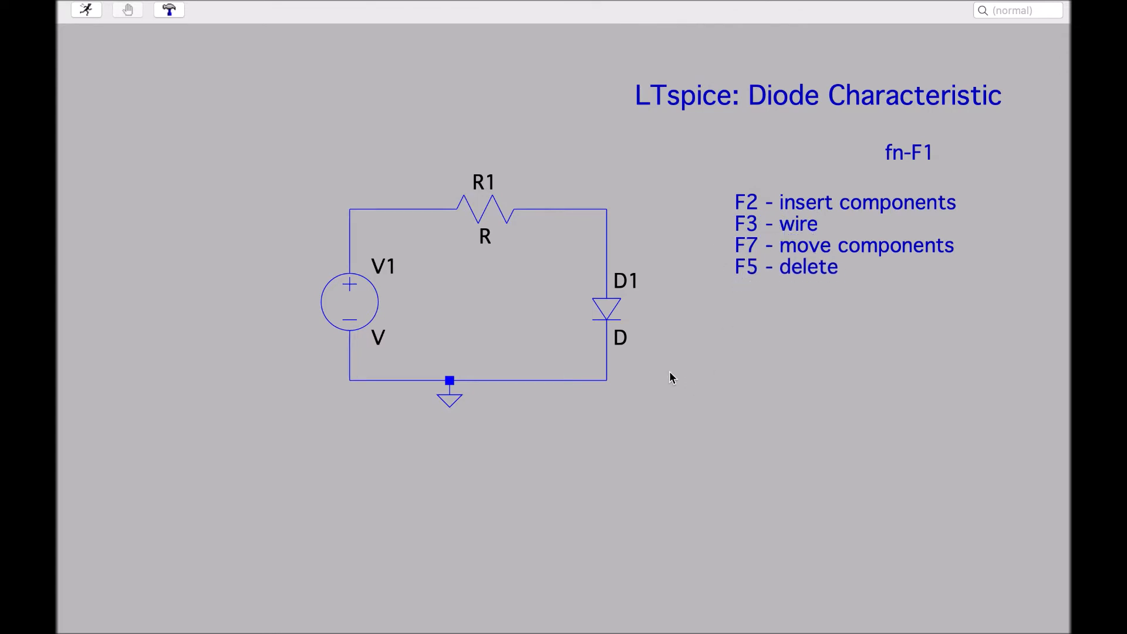
Delete the ground symbol and place a new ground at the same spot below the bottom wire
key(F5)
click(449, 400)
key(Escape)
key(g)
click(449, 402)
key(Escape)
Start a SPICE directive, open the analysis command helper, and choose a DC Sweep of source V1
key(s)
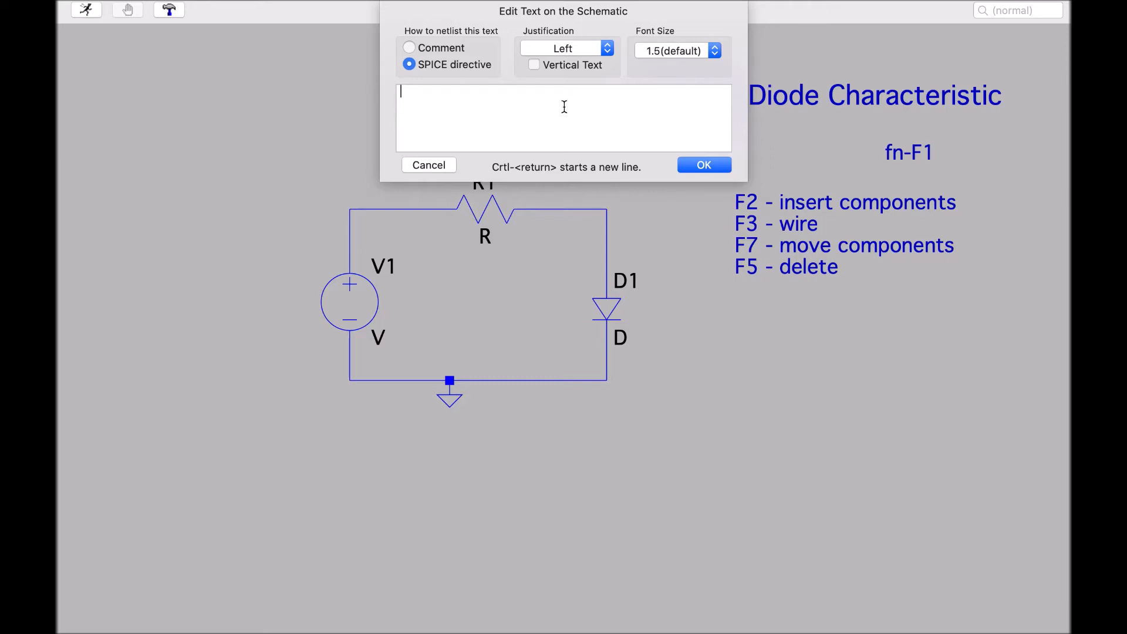
right_click(417, 98)
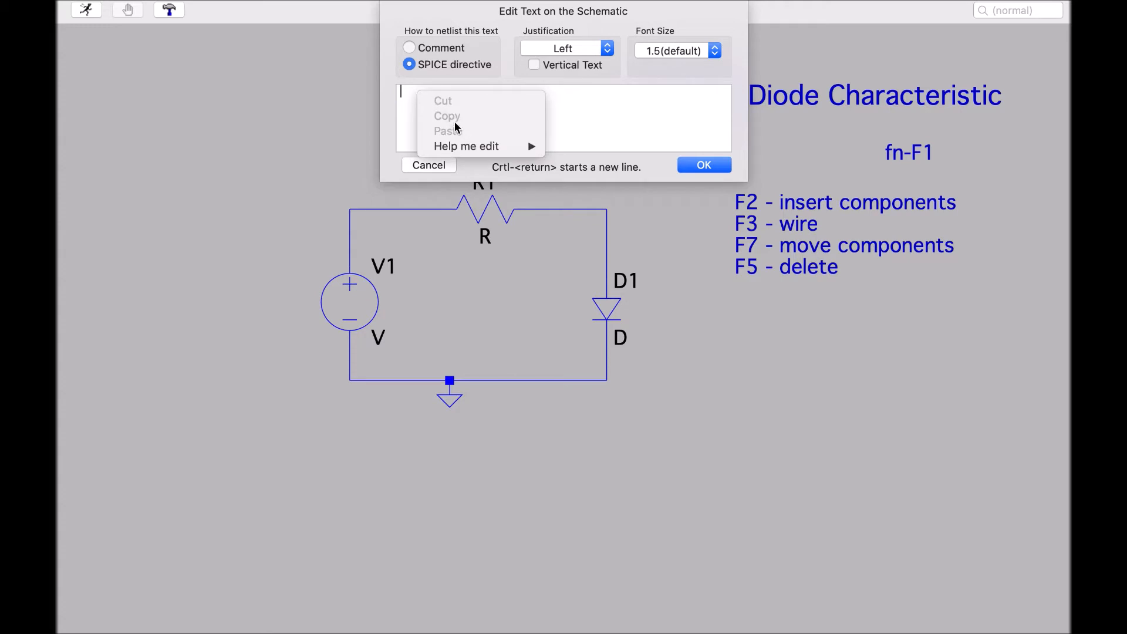
mouse_move(459, 149)
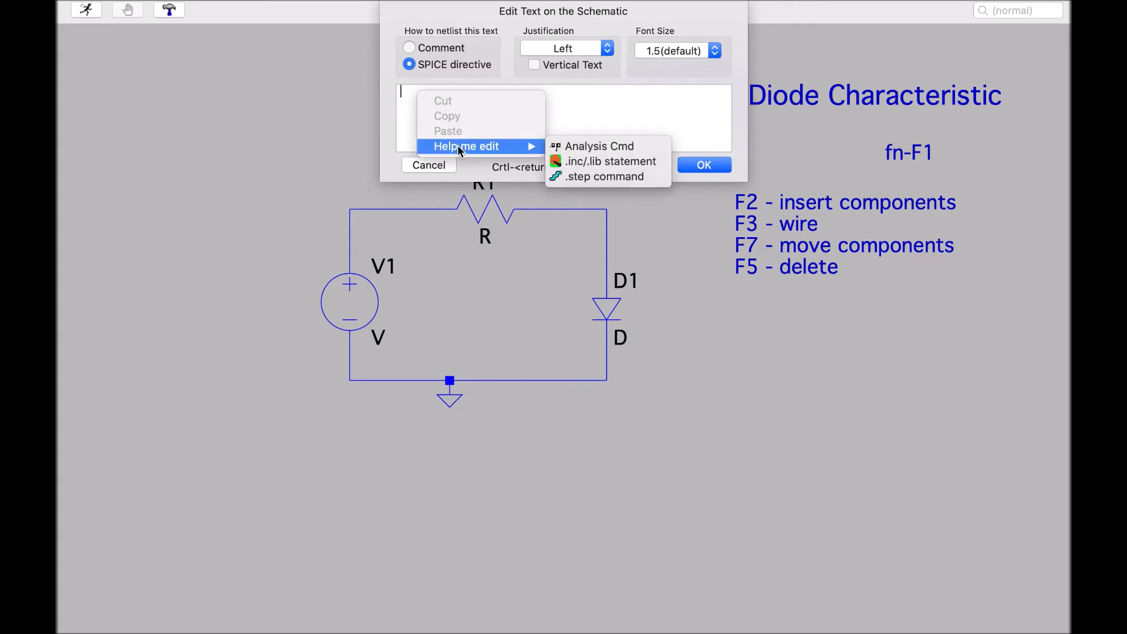
click(610, 152)
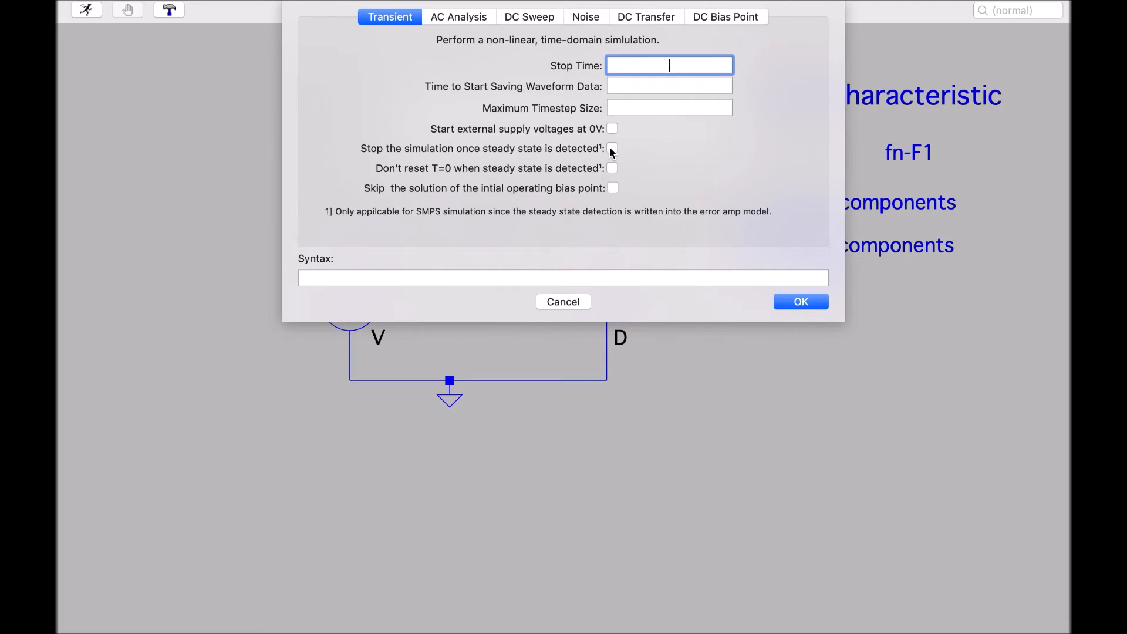
click(537, 19)
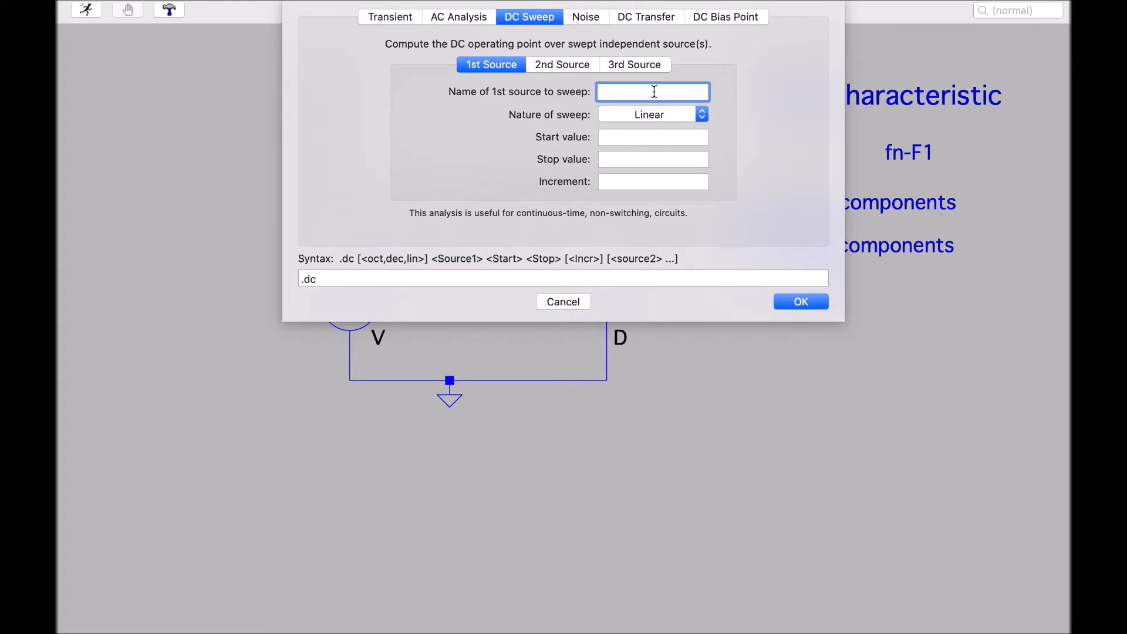
text(V1)
Set the sweep start to 0, stop to 5, increment to 0.1, and place the .dc directive below the circuit
click(646, 136)
text(0)
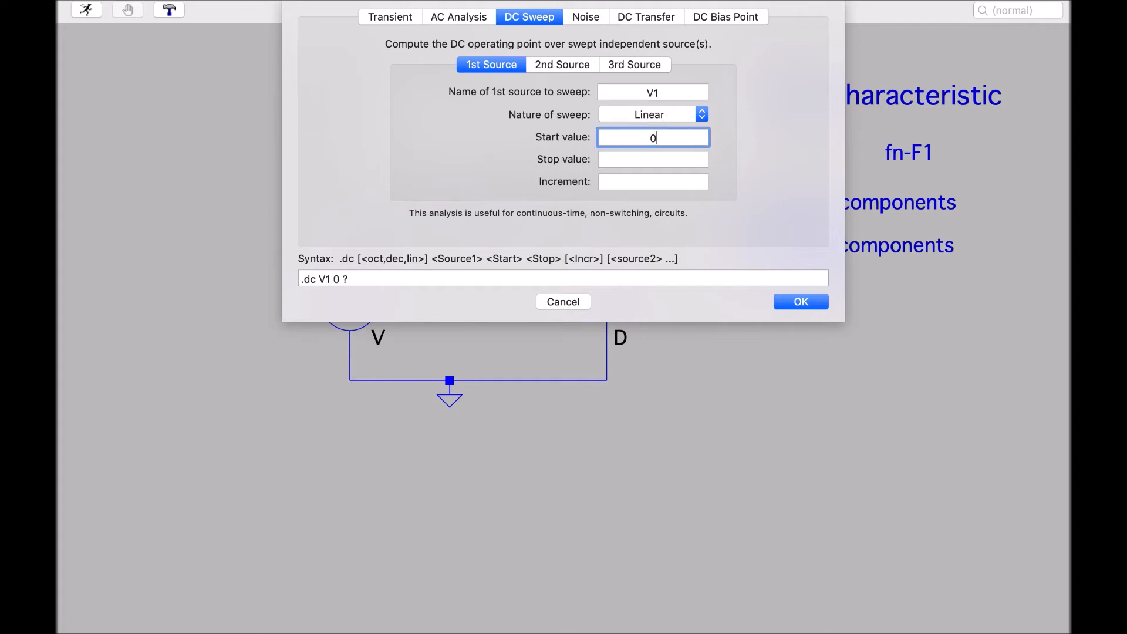
click(646, 157)
text(5)
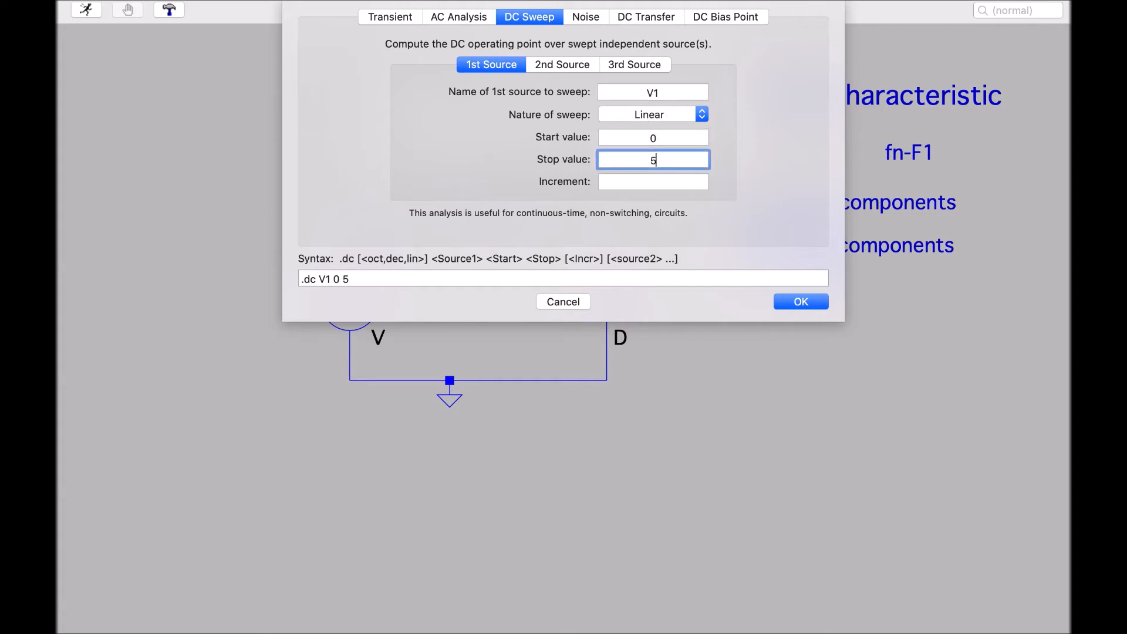
click(648, 181)
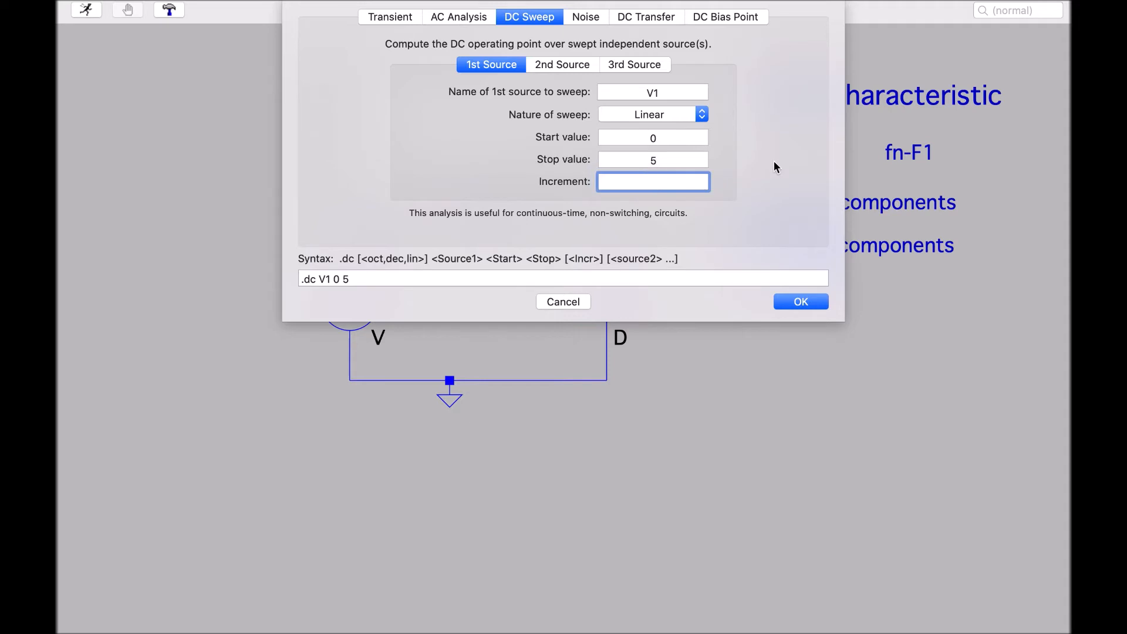
text(0.1)
click(810, 305)
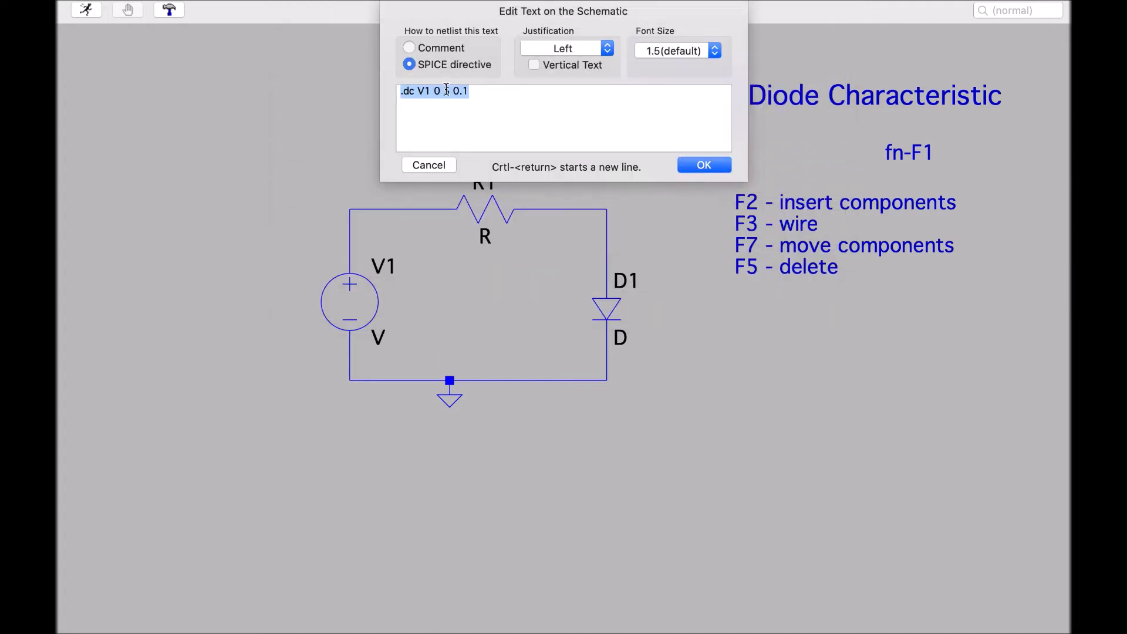
click(703, 165)
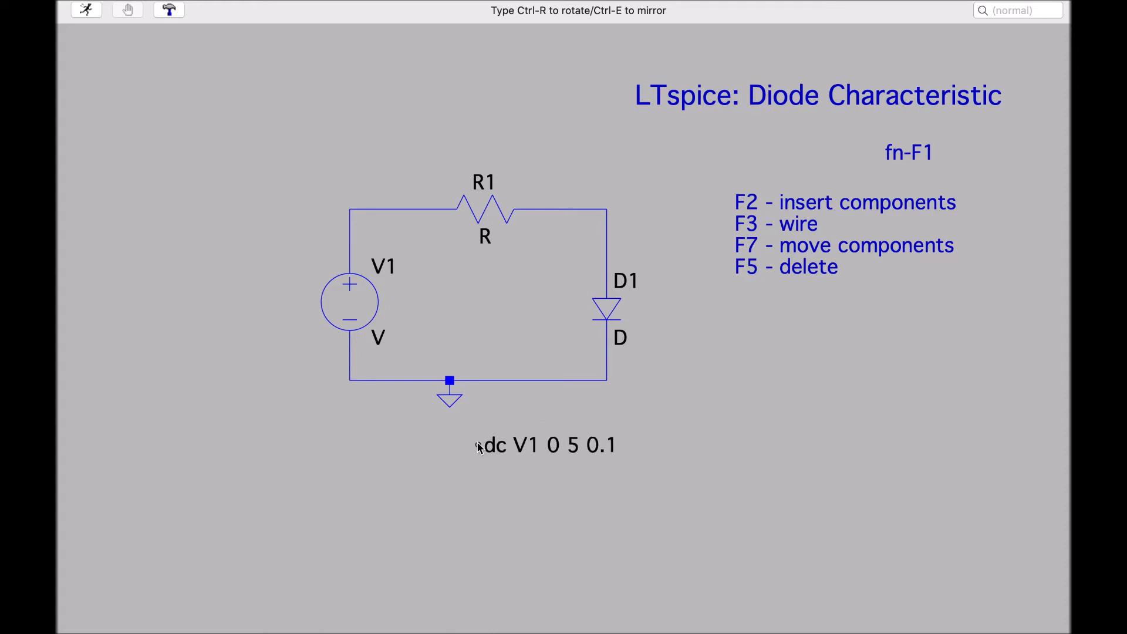
click(480, 448)
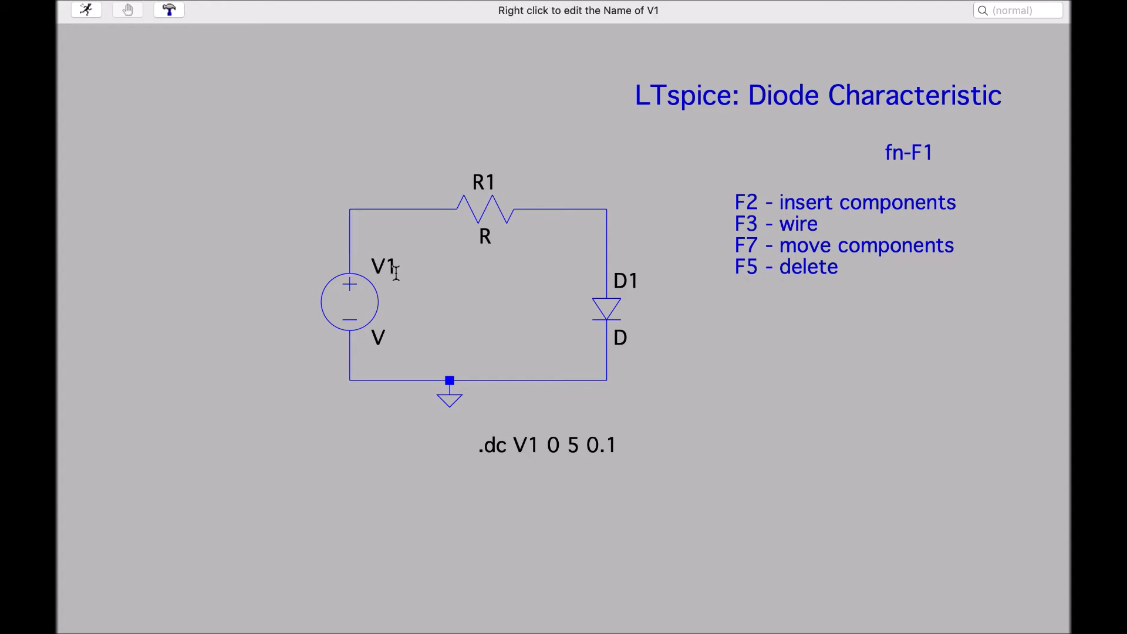
Set resistor R1's resistance to 1k
right_click(494, 209)
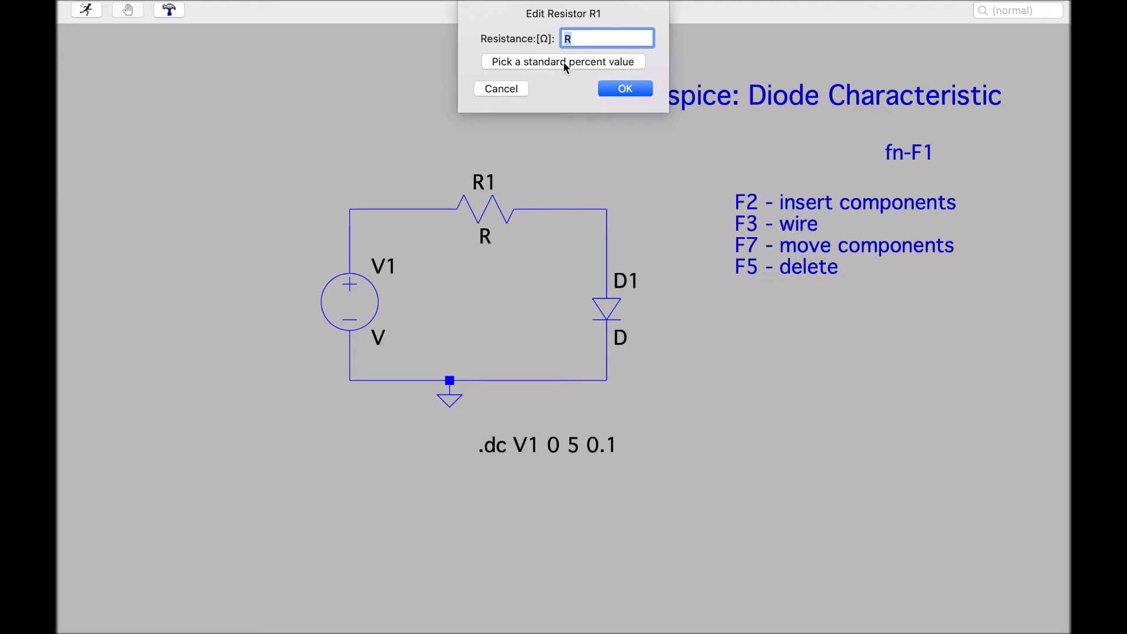
text(1k)
click(624, 90)
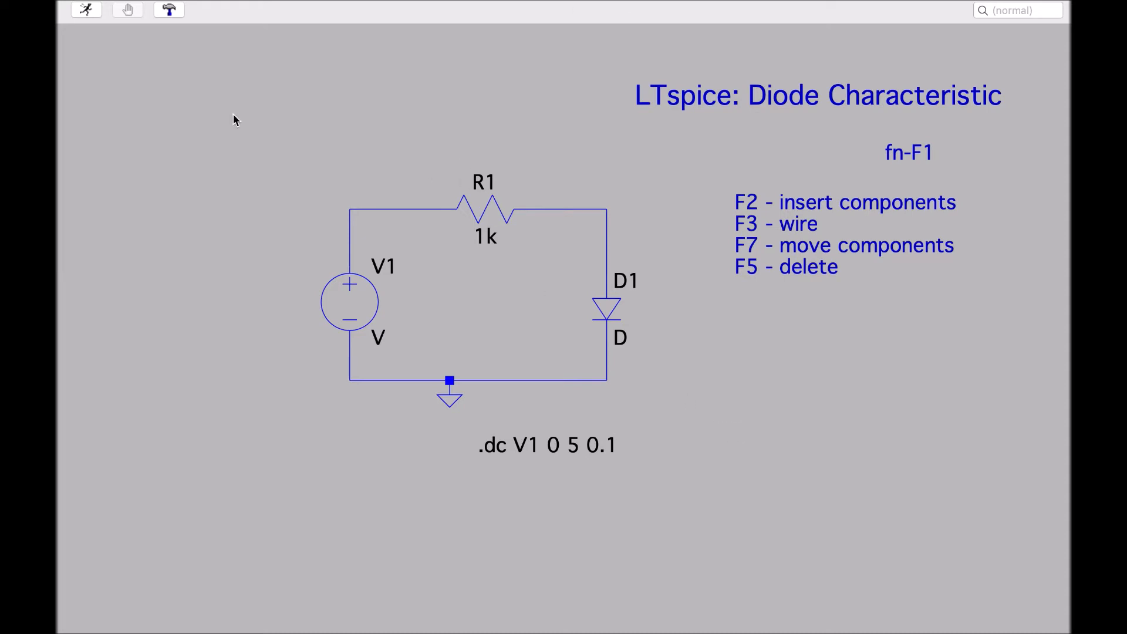
Run the simulation and plot the current through resistor R1
click(94, 17)
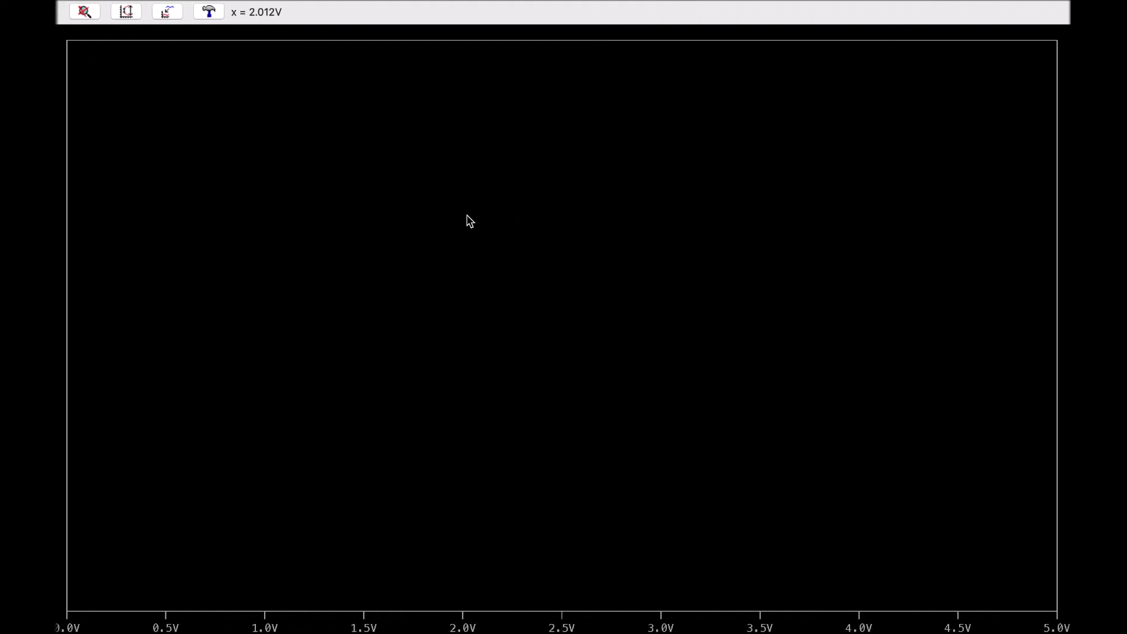
key(ctrl+Left)
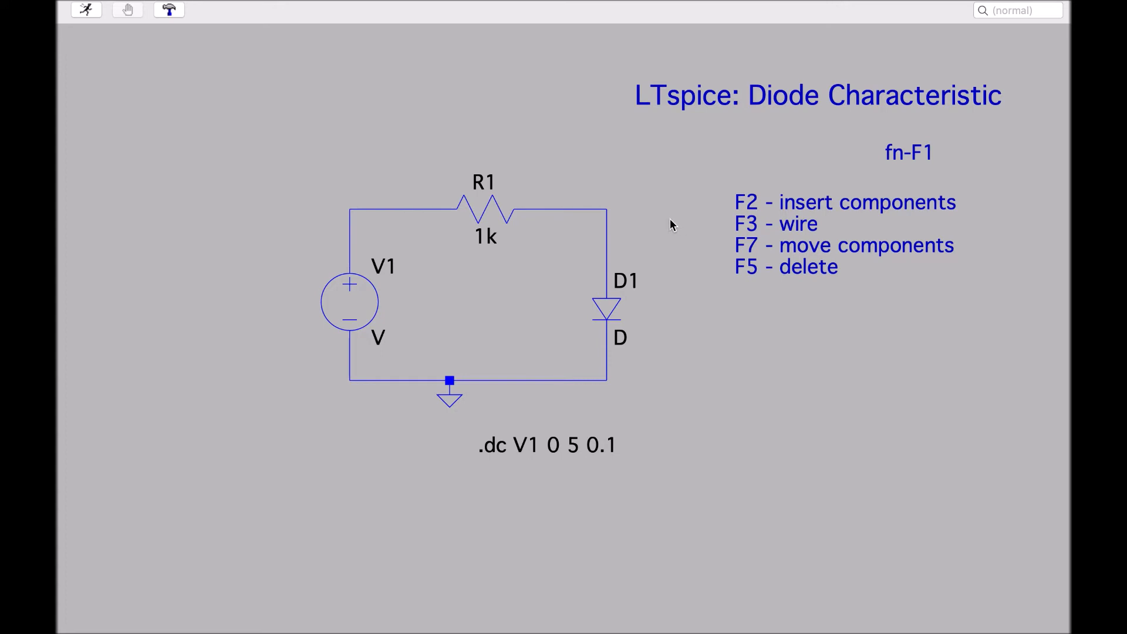
click(482, 208)
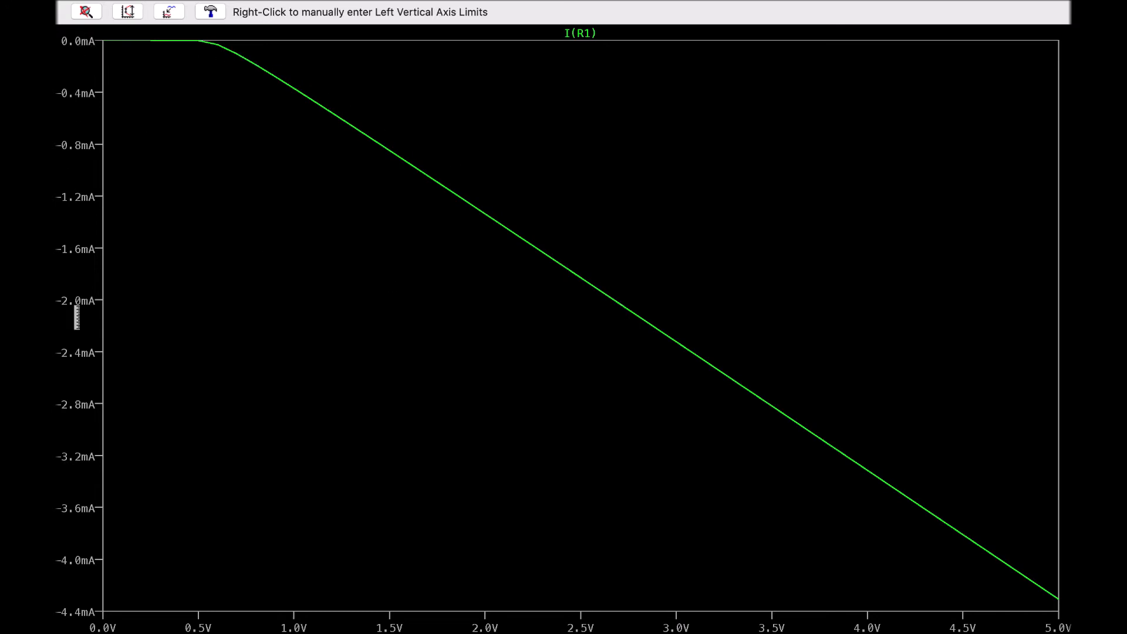
Pick up resistor R1, rotate it to reverse its orientation, and place it back in the same spot
key(ctrl+Left)
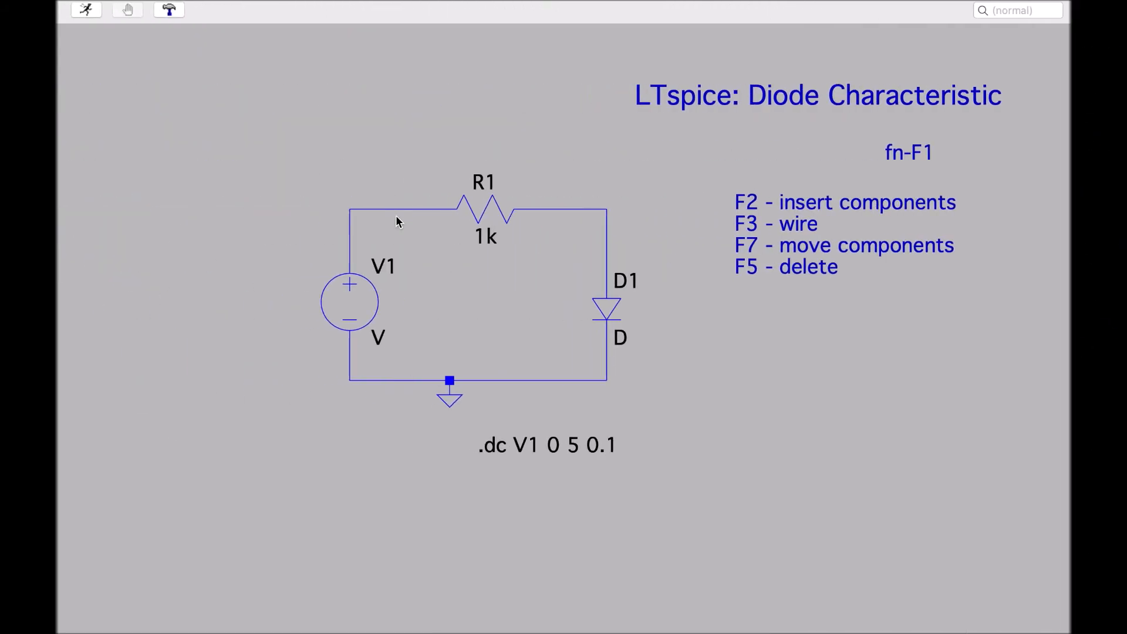
click(486, 206)
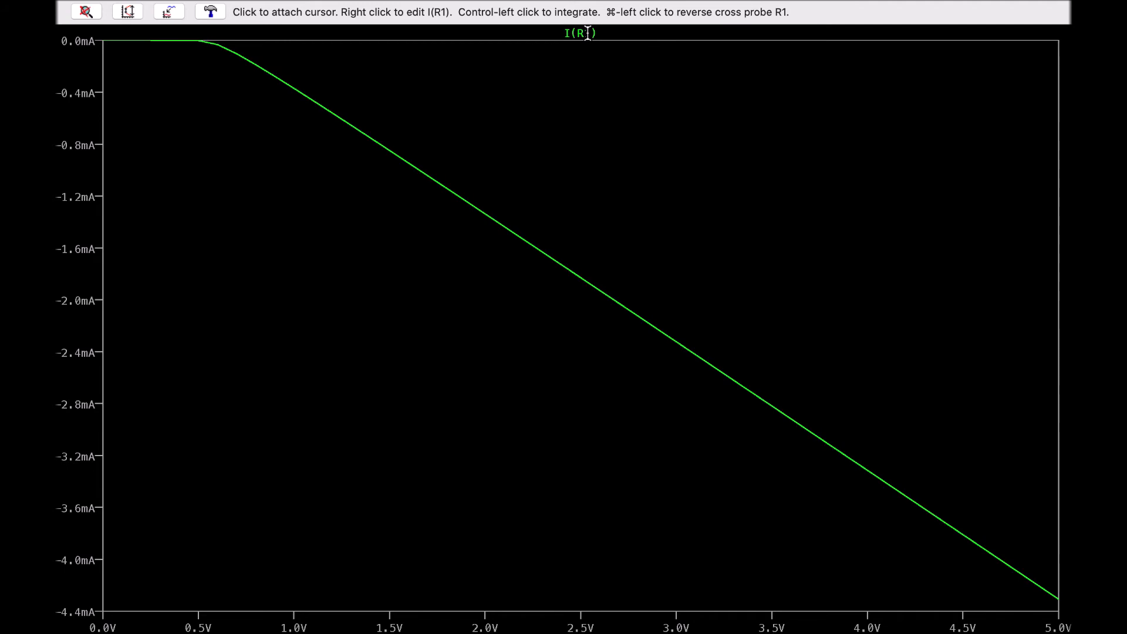
key(ctrl+Left)
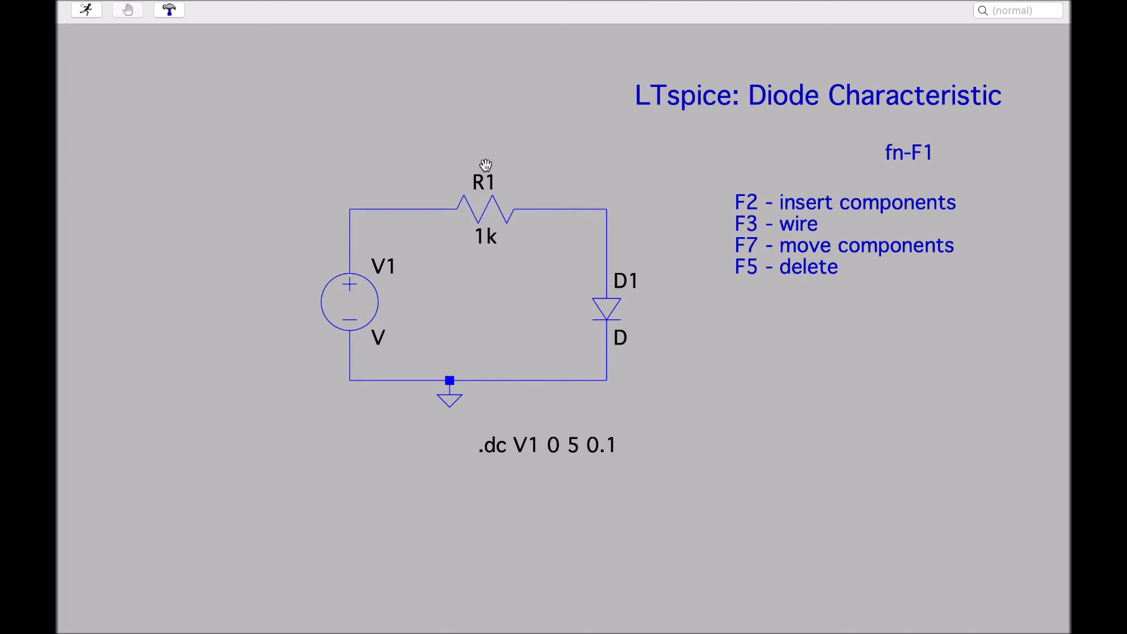
click(482, 209)
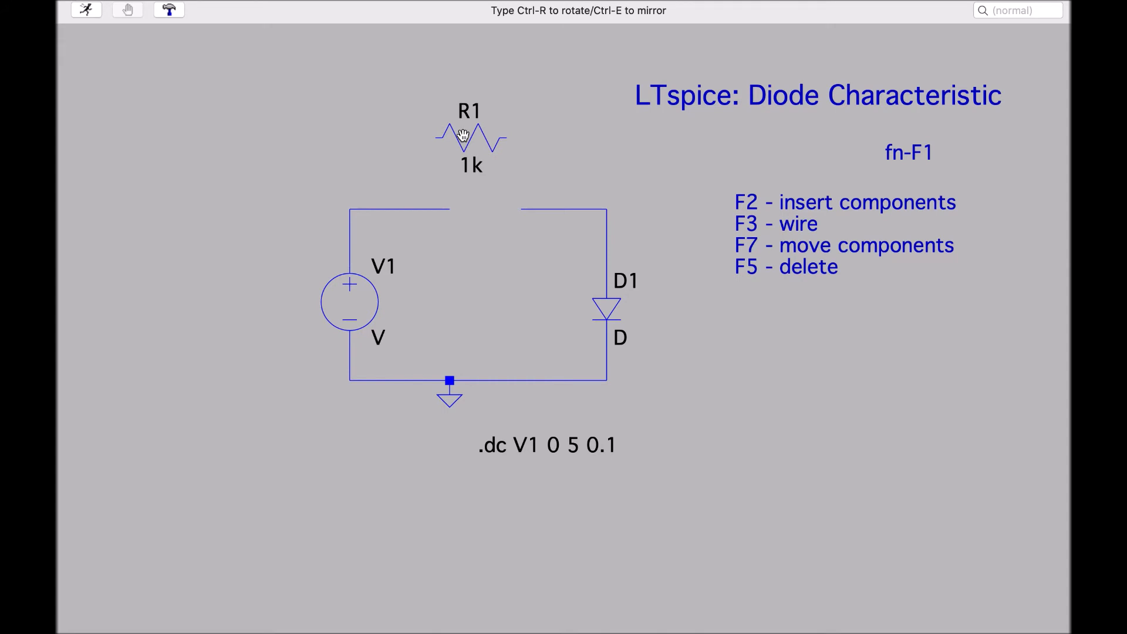
key(ctrl+r)
key(ctrl+r)
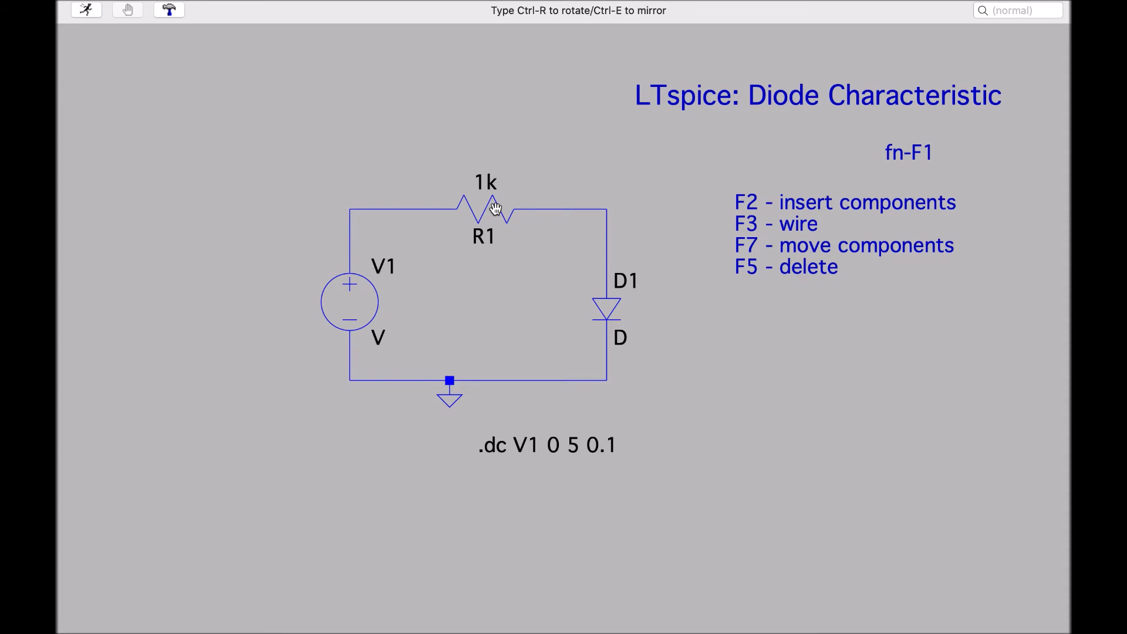
key(ctrl+r)
key(ctrl+r)
click(496, 209)
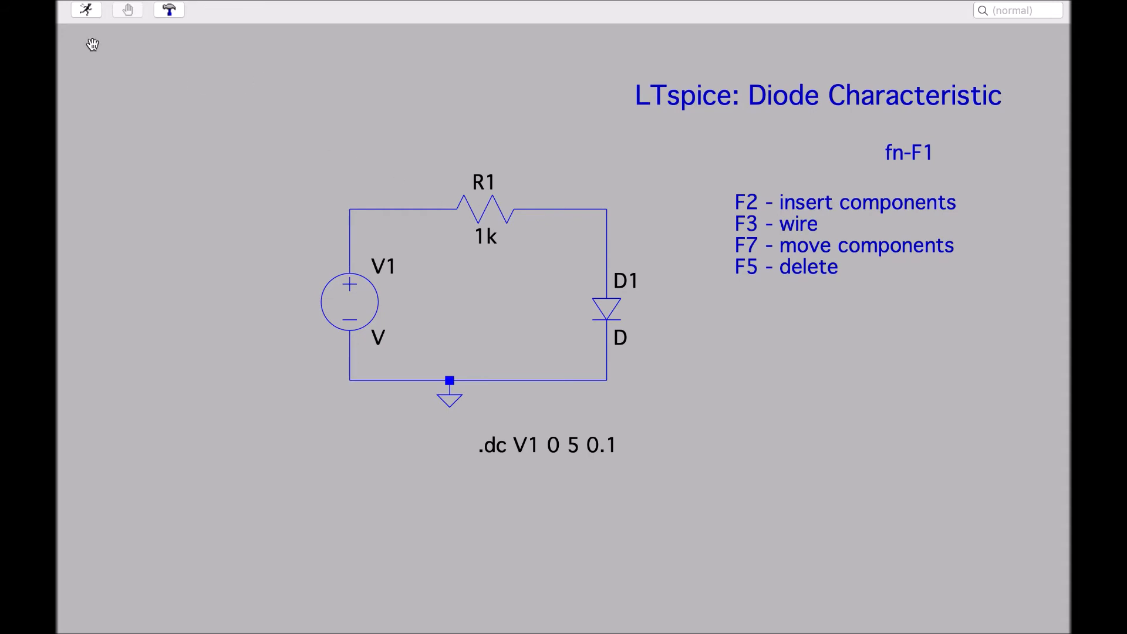
Rerun the simulation and follow the I(R1) curve with an attached cursor, then close the cursor readout
click(88, 11)
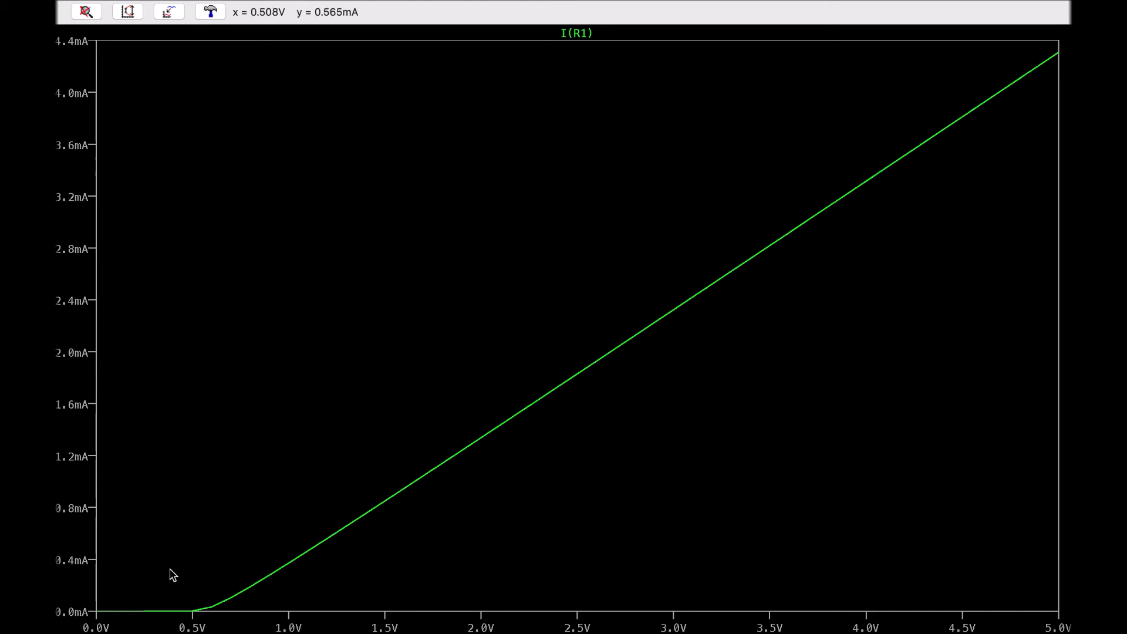
key(ctrl+Left)
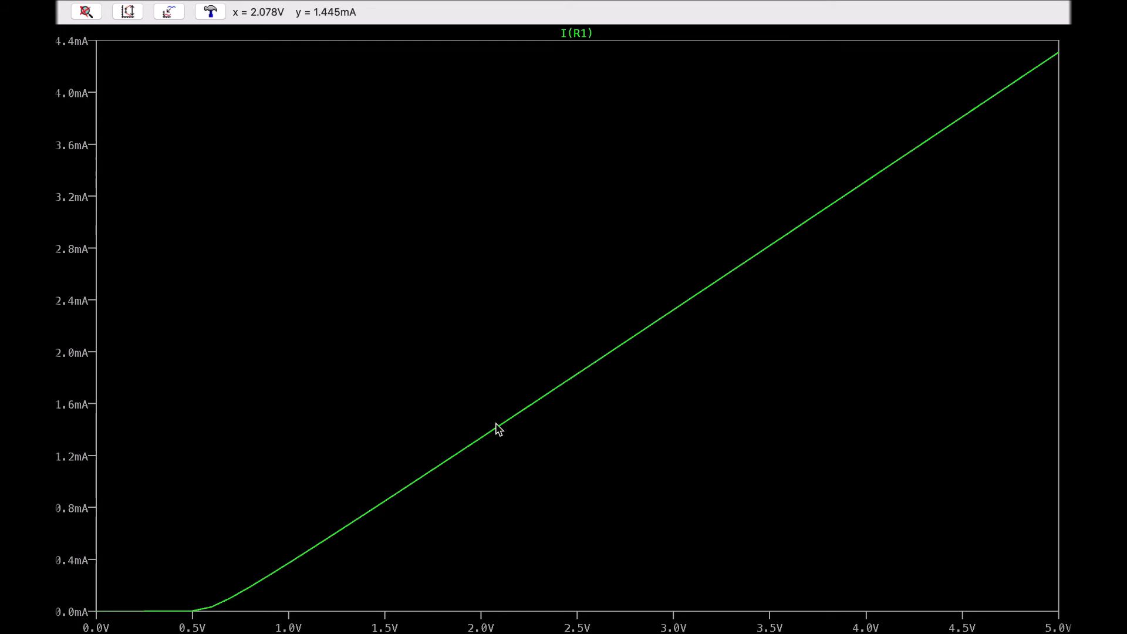
click(574, 33)
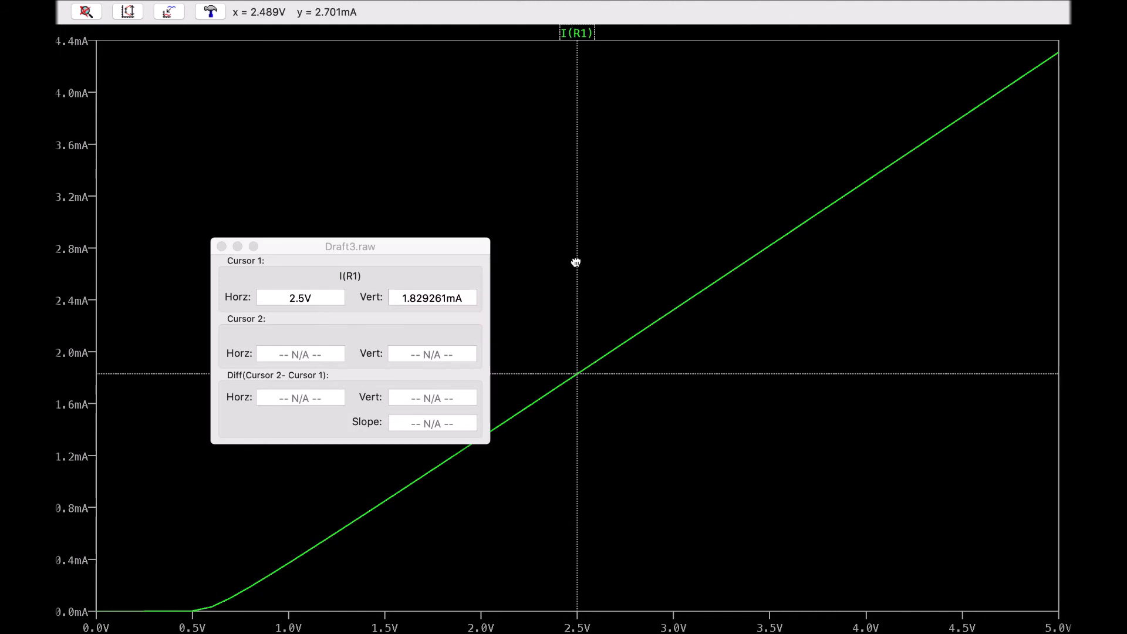
mouse_move(578, 374)
mouse_down()
mouse_move(762, 264)
mouse_move(568, 417)
mouse_up()
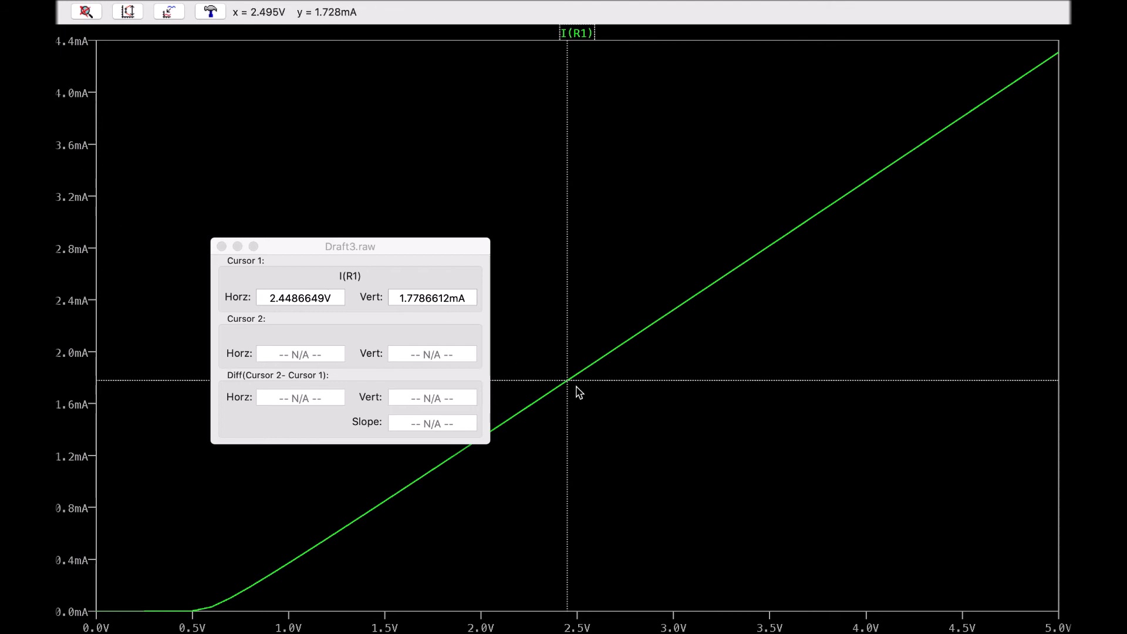
mouse_move(568, 380)
mouse_down()
mouse_move(511, 445)
mouse_move(415, 521)
mouse_move(755, 254)
mouse_move(861, 191)
mouse_move(392, 576)
mouse_up()
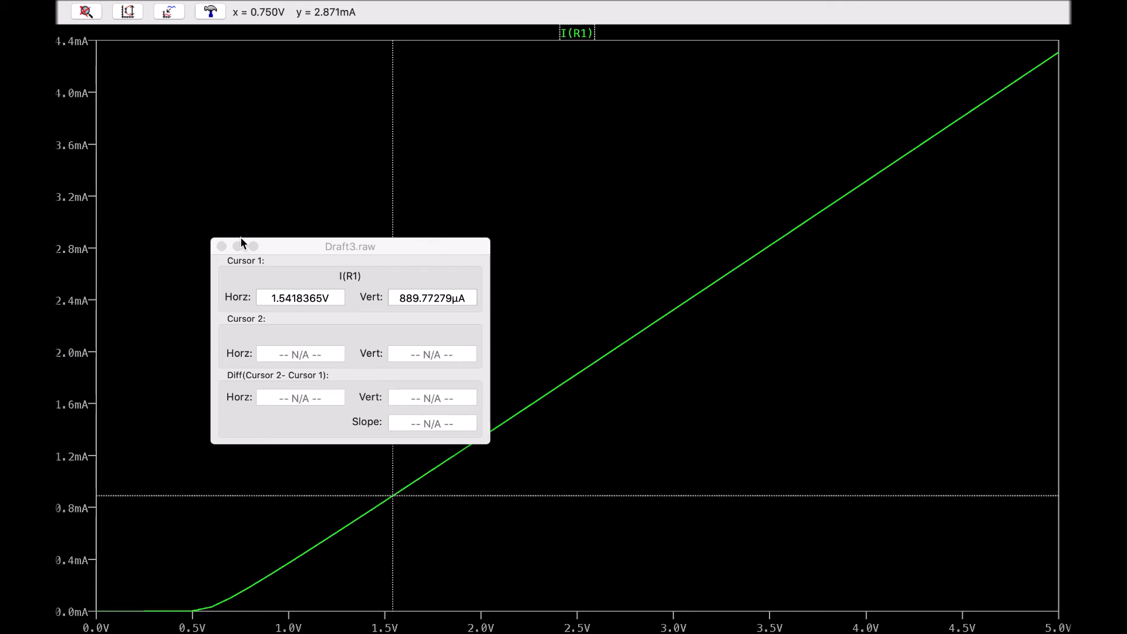
click(221, 247)
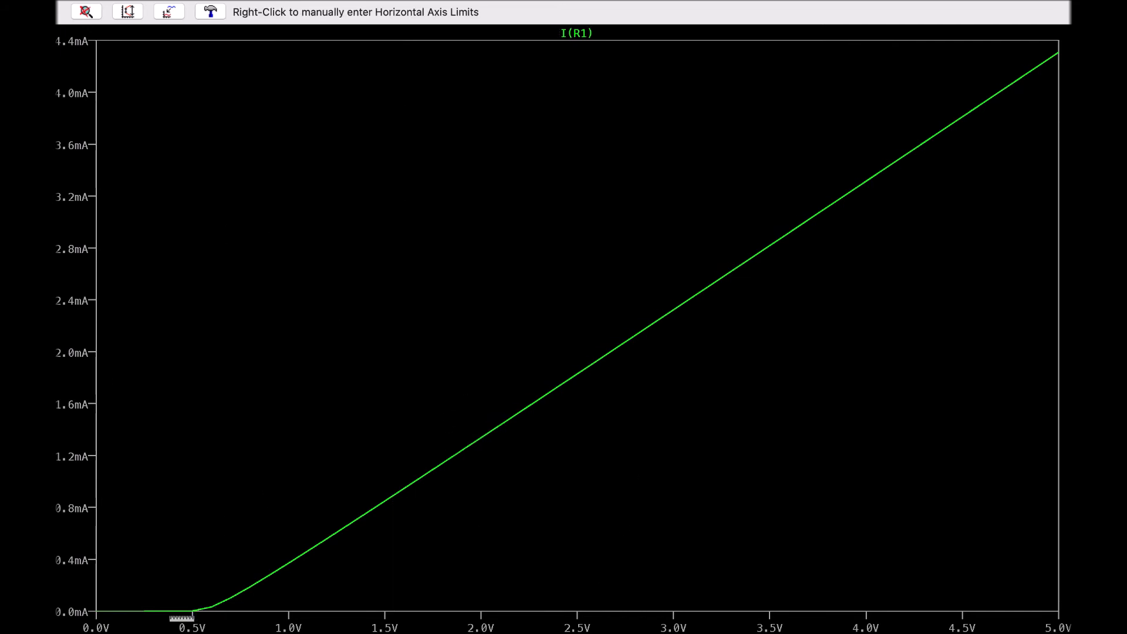
Zoom into the curve's knee around 0.5 V, then zoom back to fit
drag(166, 583, 243, 627)
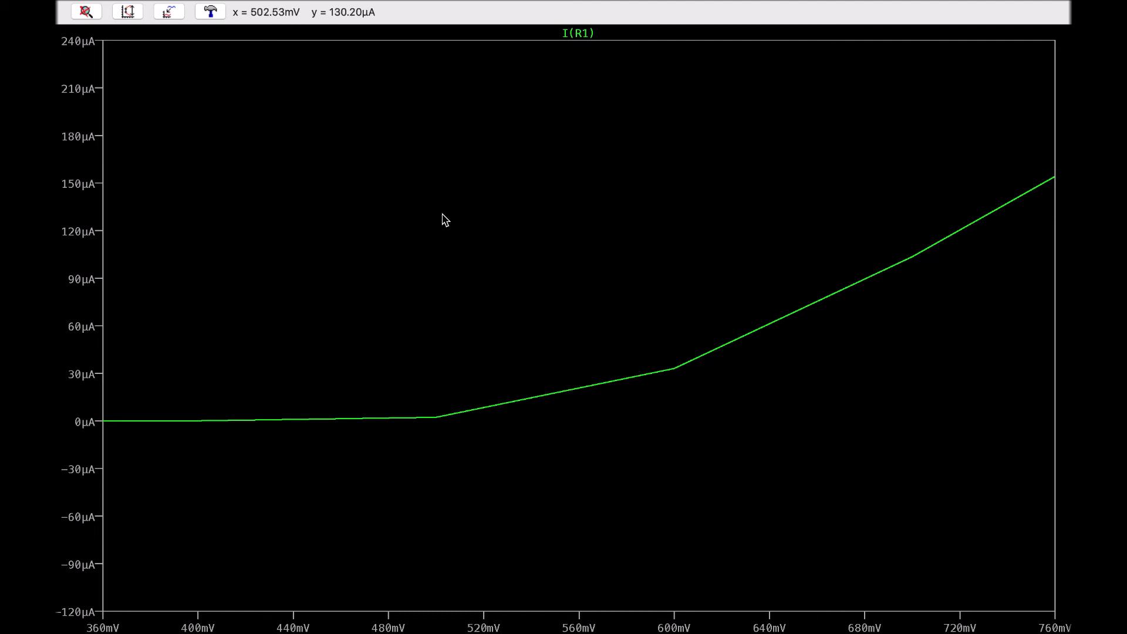
right_click(590, 243)
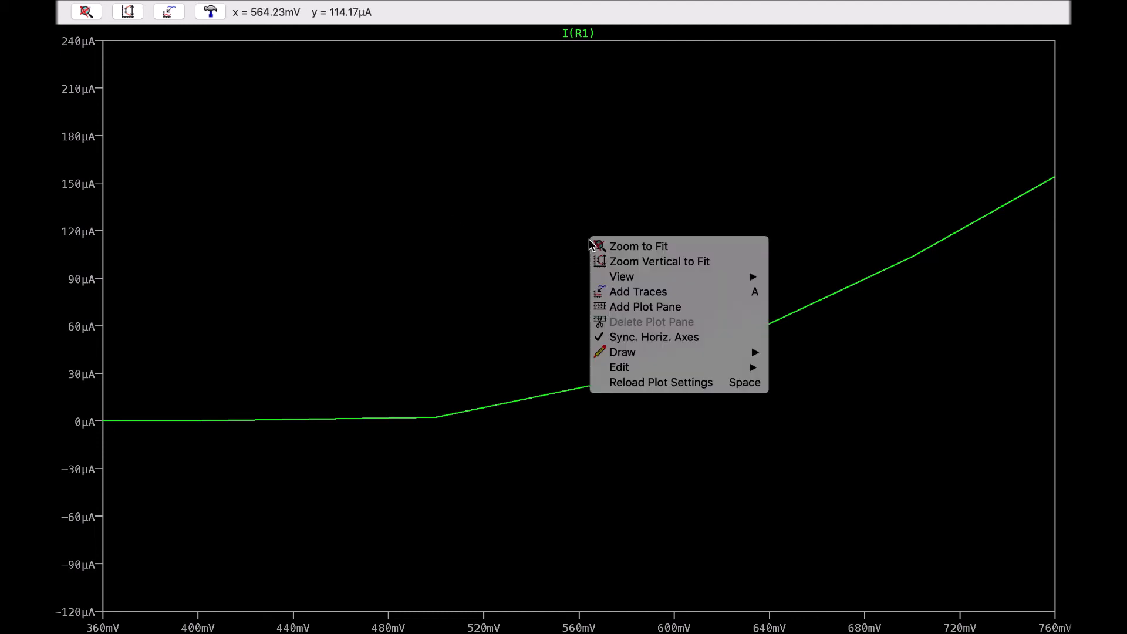
click(642, 248)
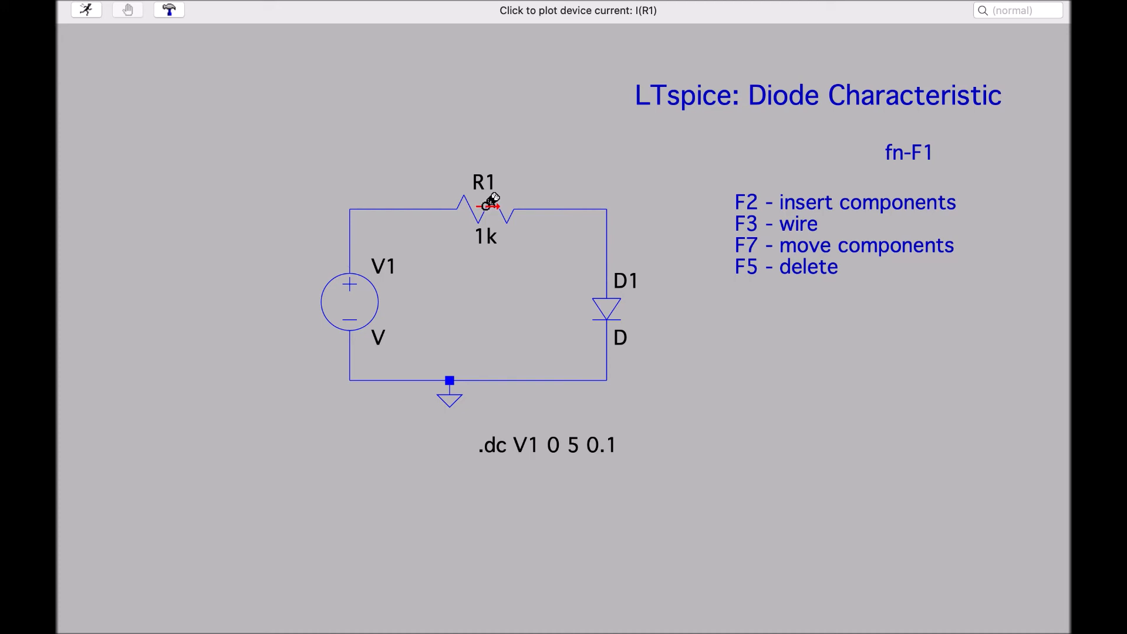
Add resistor R1's power dissipation trace and inspect it with a cursor
key(alt)
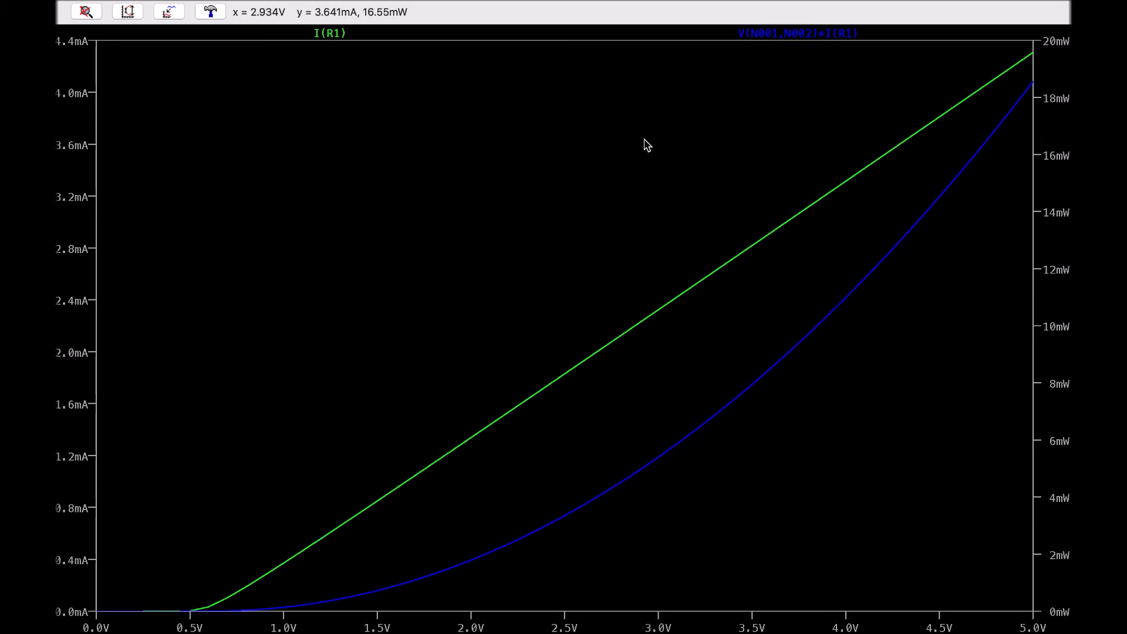
key(ctrl+Left)
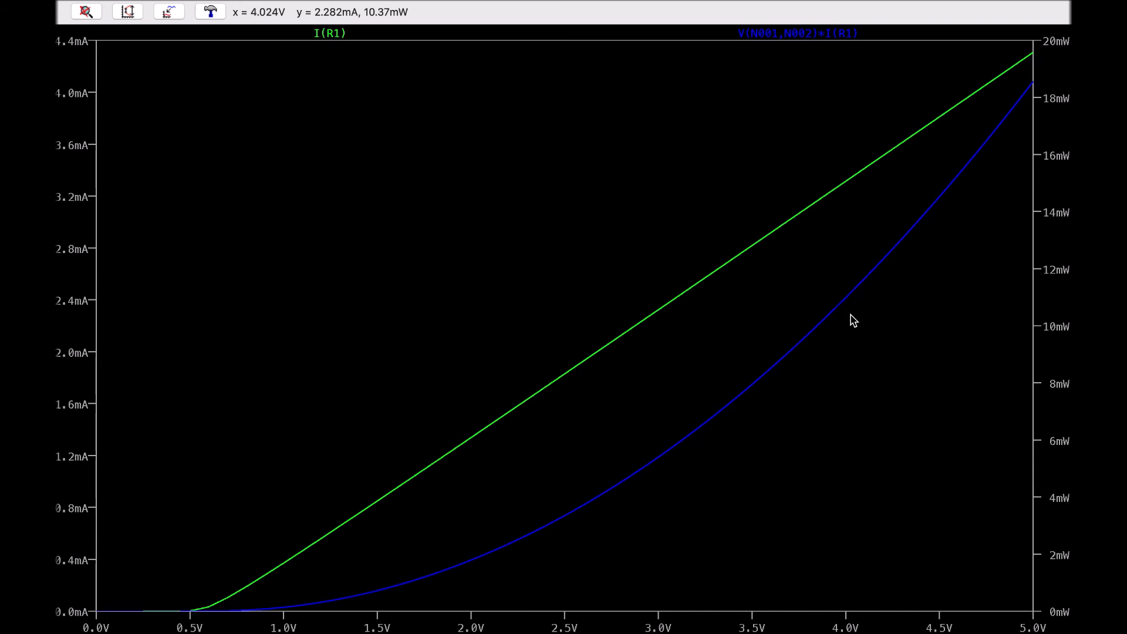
click(809, 36)
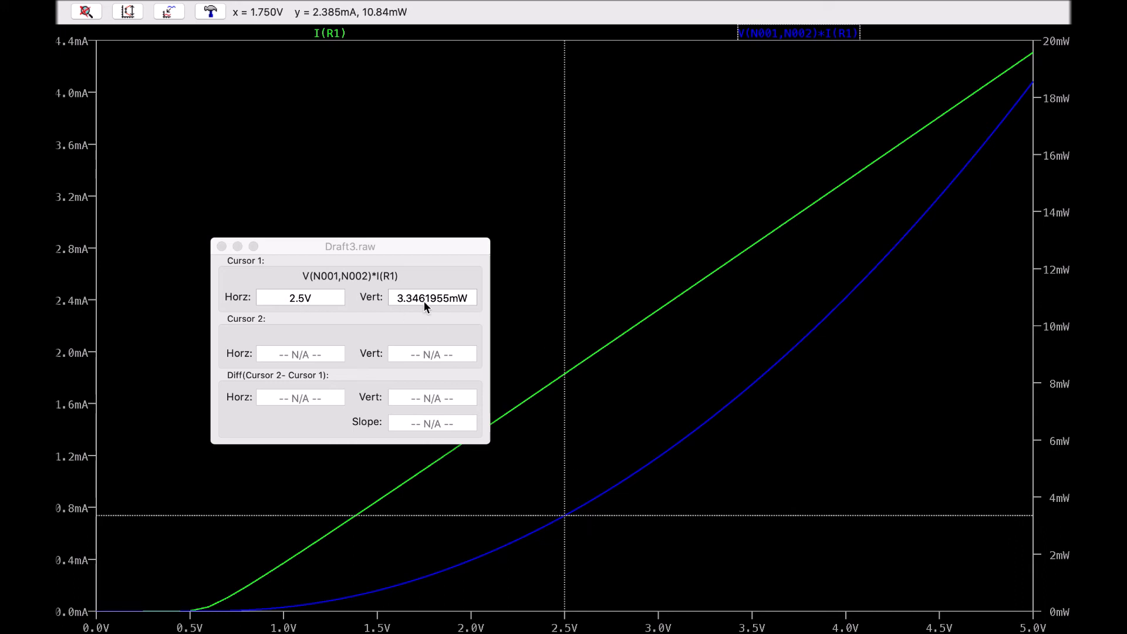
click(222, 246)
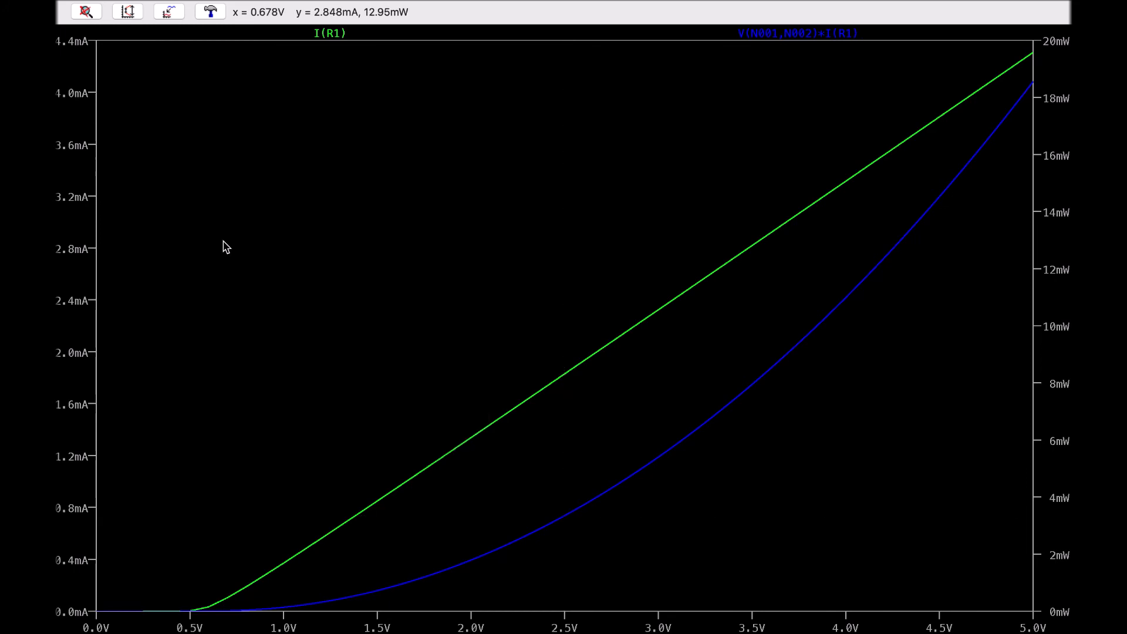
Change the horizontal axis plotted quantity to v(N002)
key(ctrl+Left)
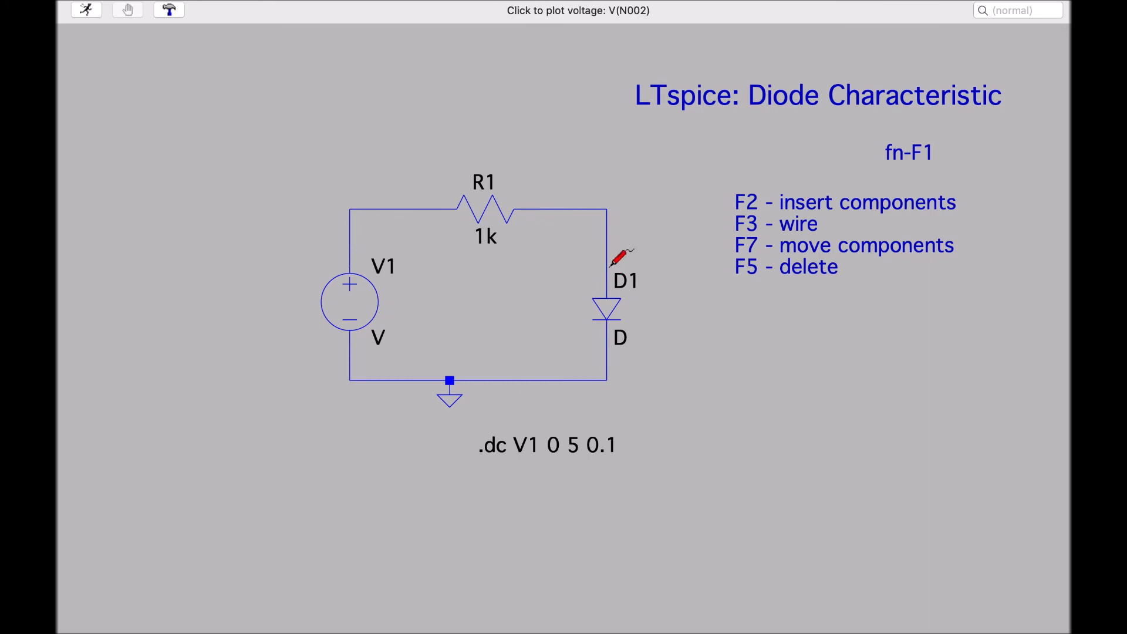
key(ctrl+Right)
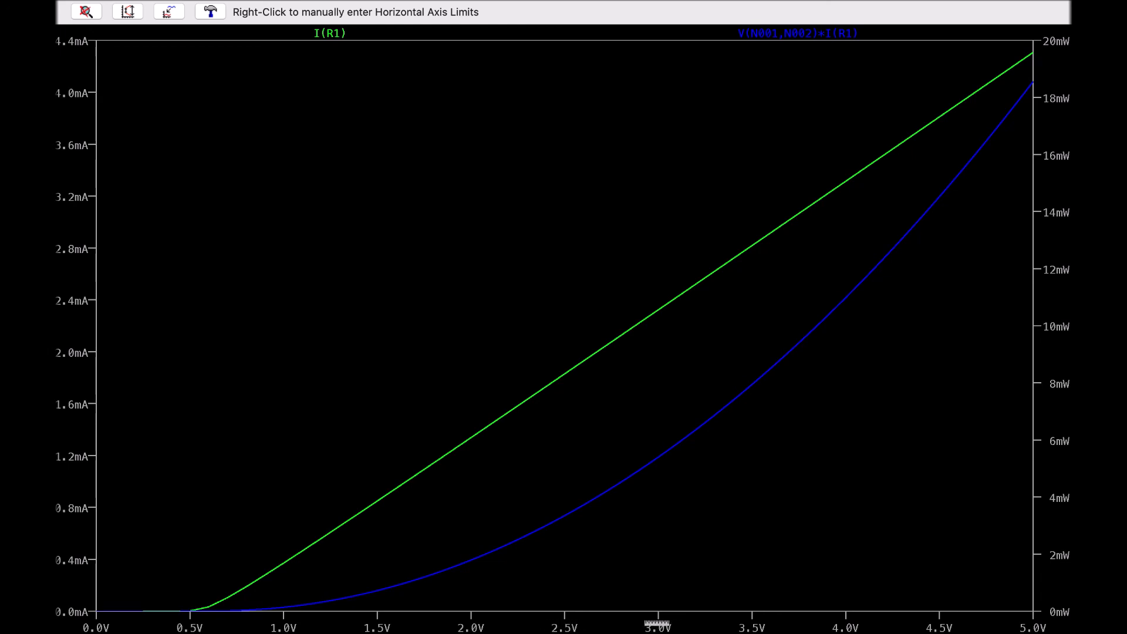
right_click(657, 623)
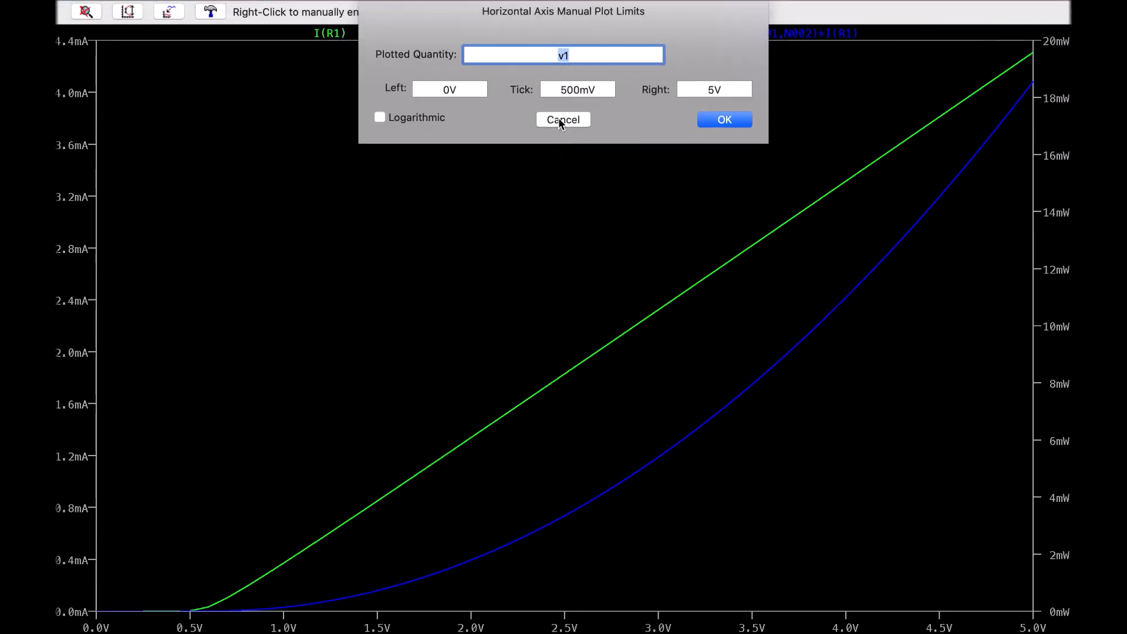
click(574, 58)
key(BackSpace)
key(BackSpace)
text(v)
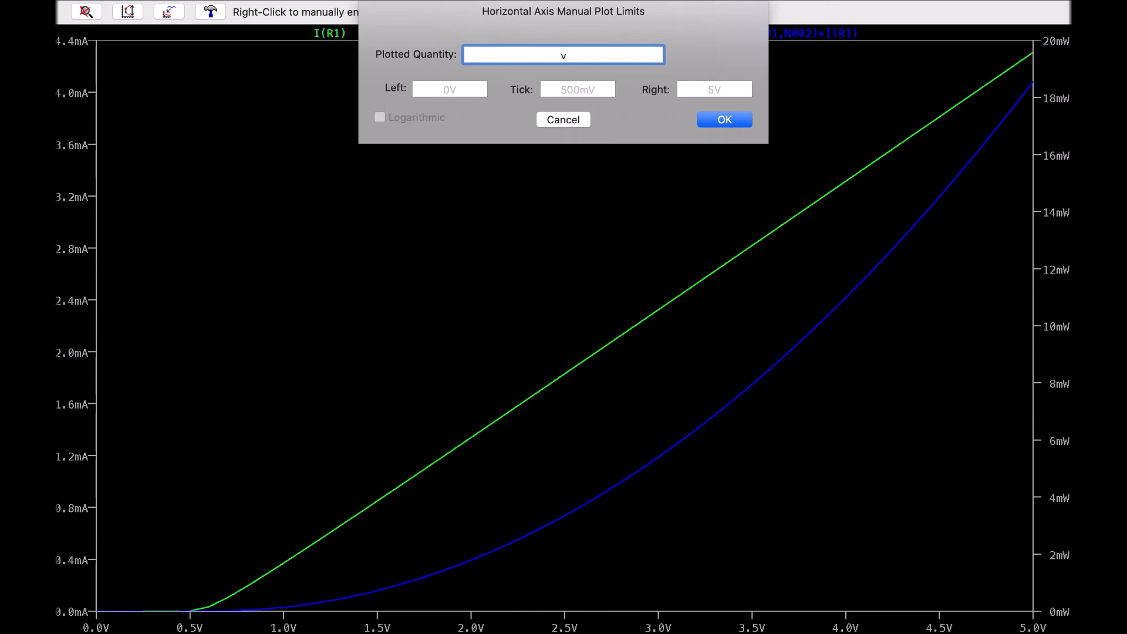
text((N002))
click(712, 124)
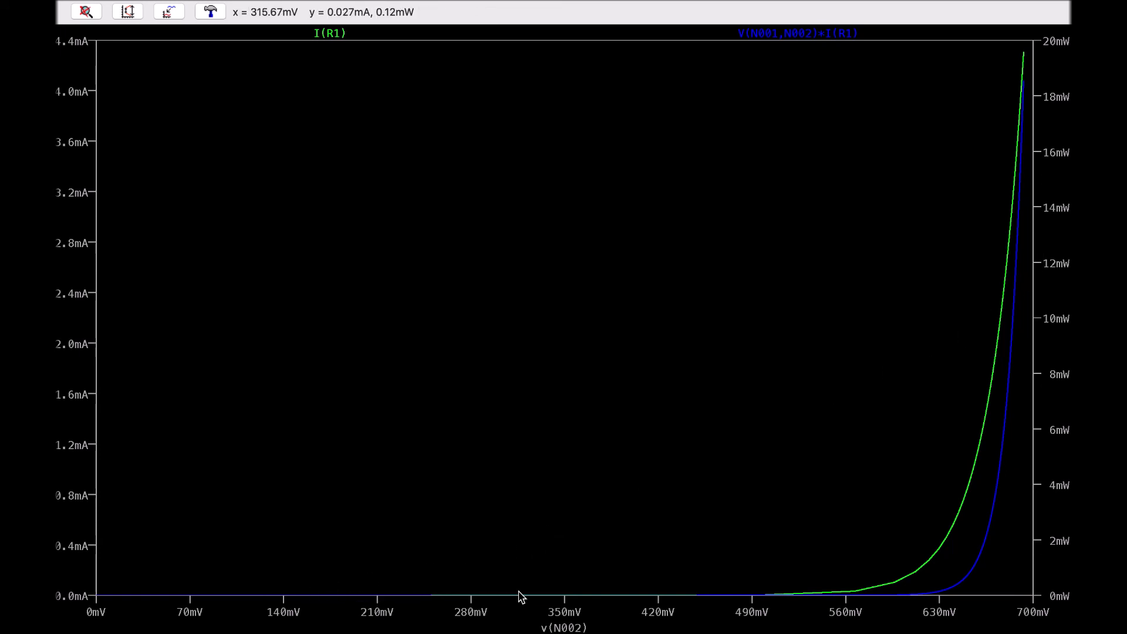
Delete the V(N001,N002)*I(R1) power trace from the plot
right_click(771, 354)
click(810, 361)
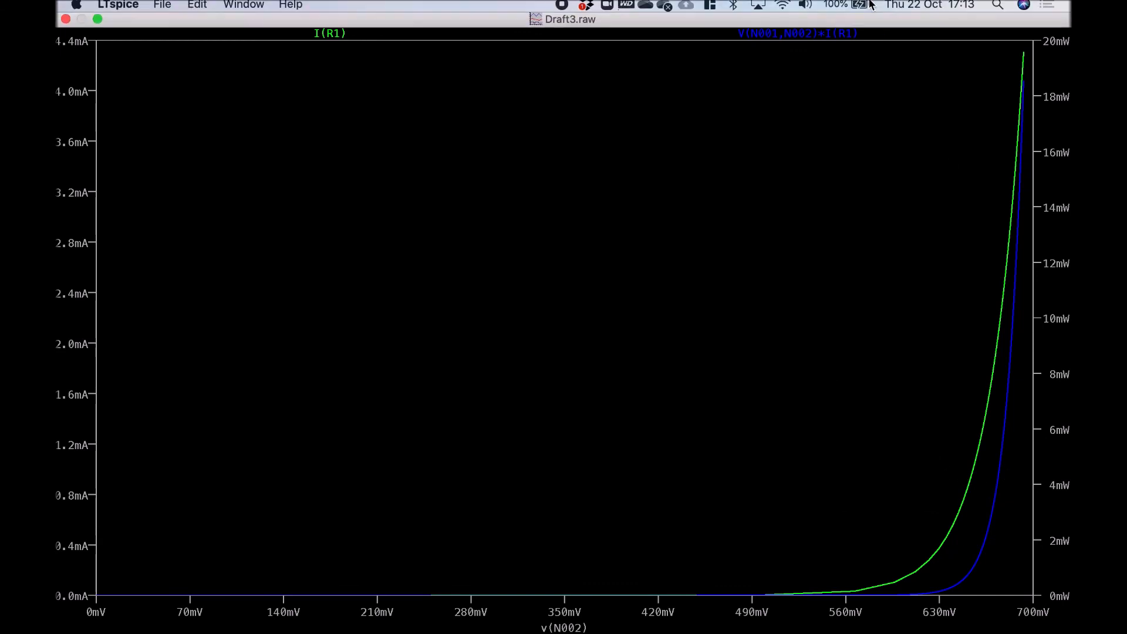
right_click(799, 33)
click(587, 105)
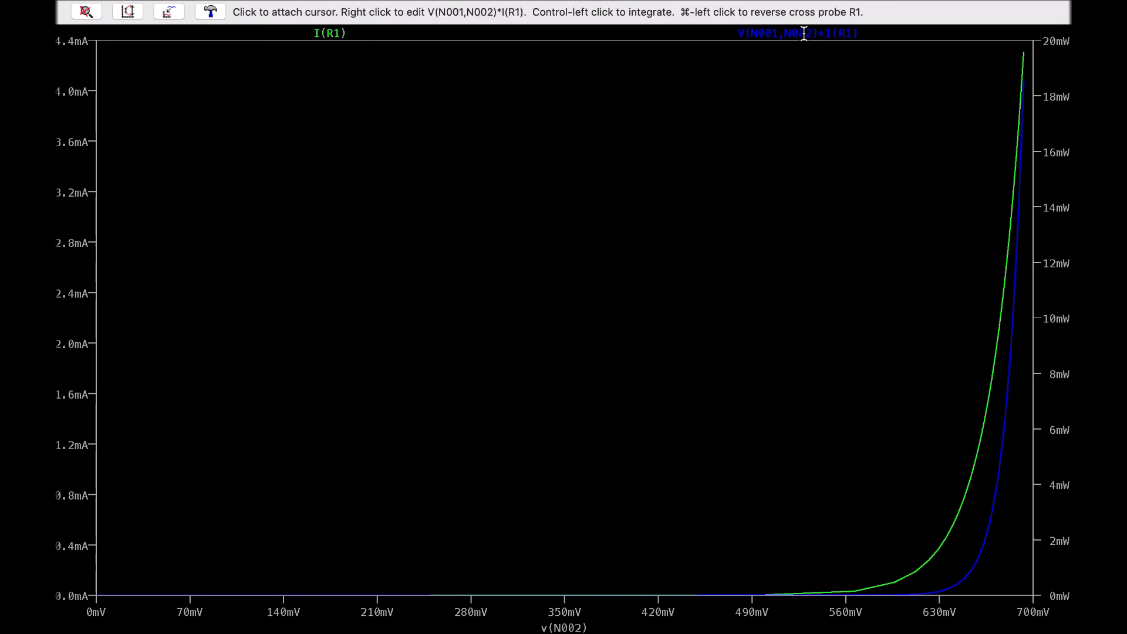
key(Delete)
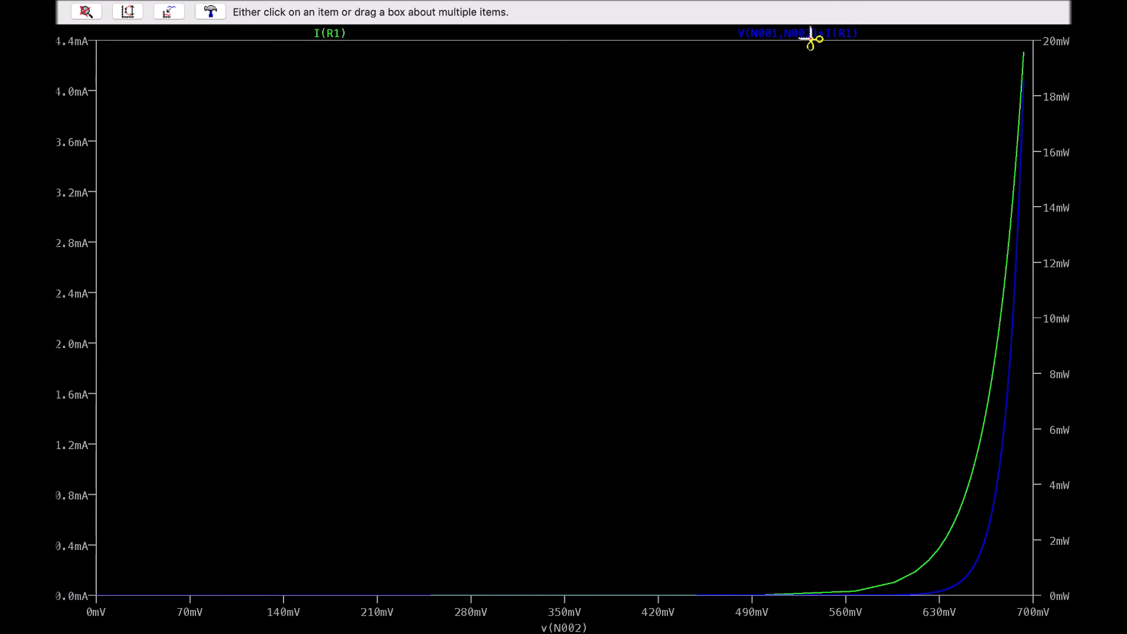
click(812, 35)
key(Escape)
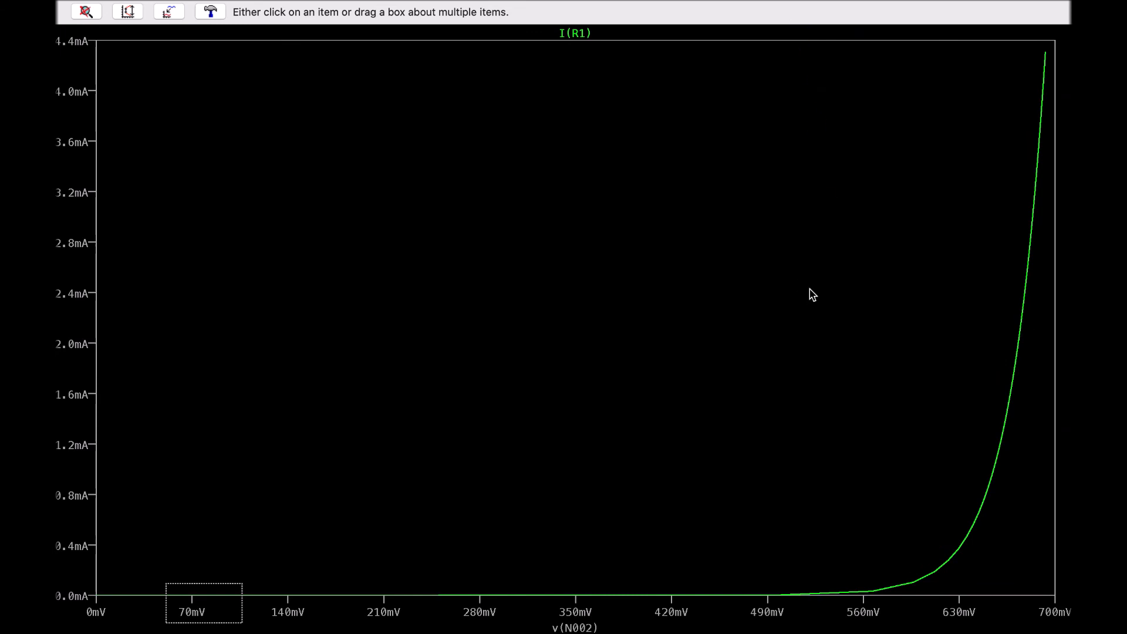
key(Escape)
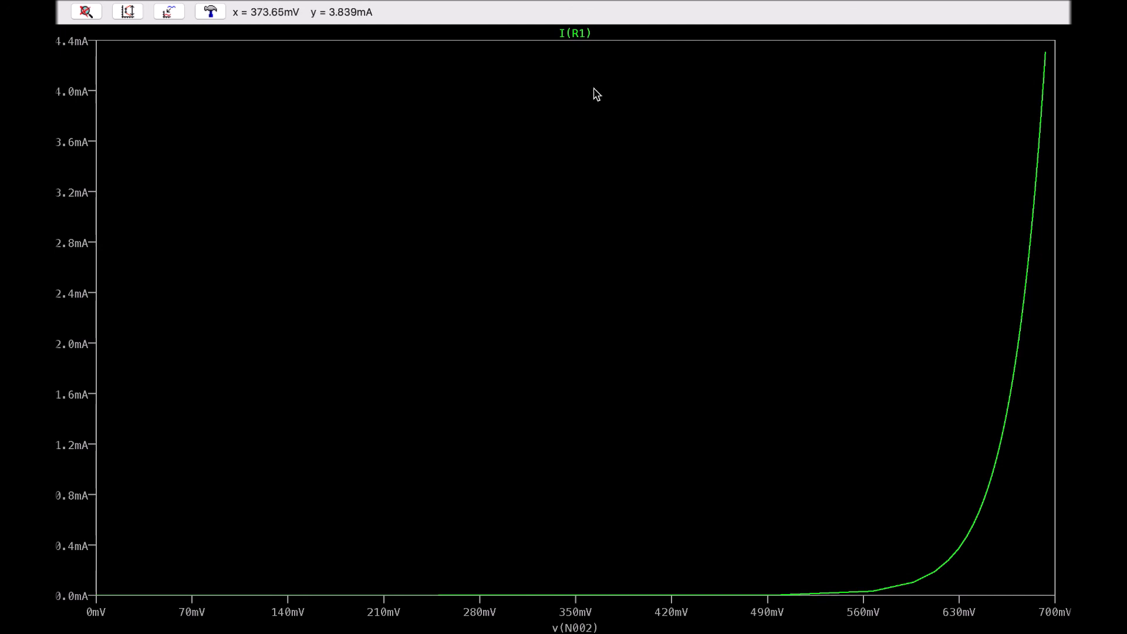
Attach a cursor to the I(R1) trace and move it along the diode curve near 640 mV
click(579, 34)
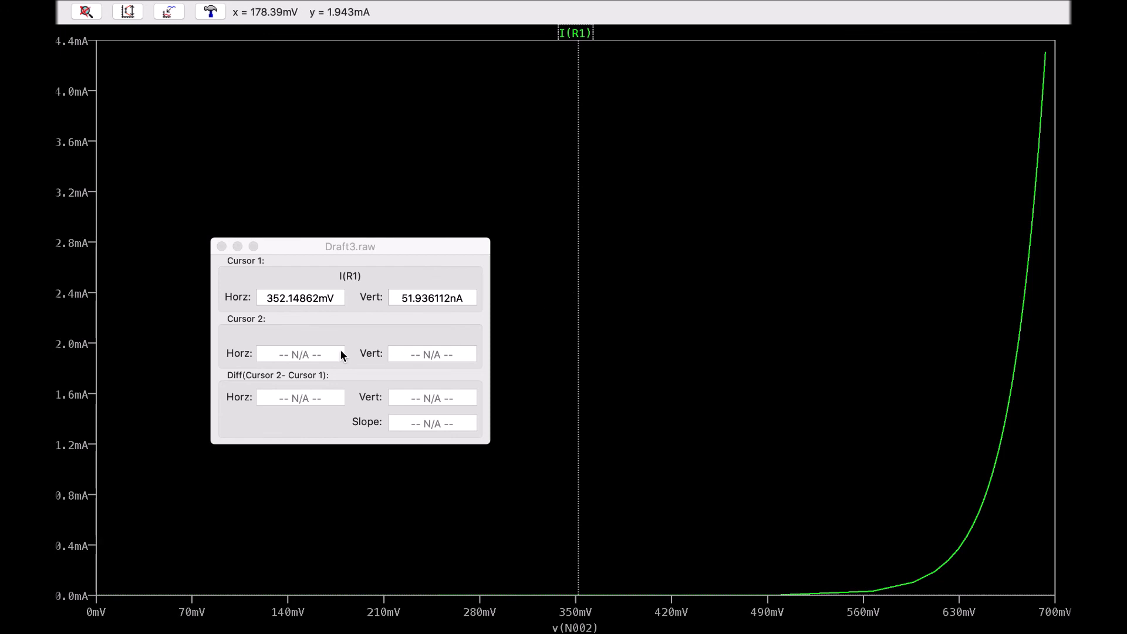
drag(577, 208, 974, 221)
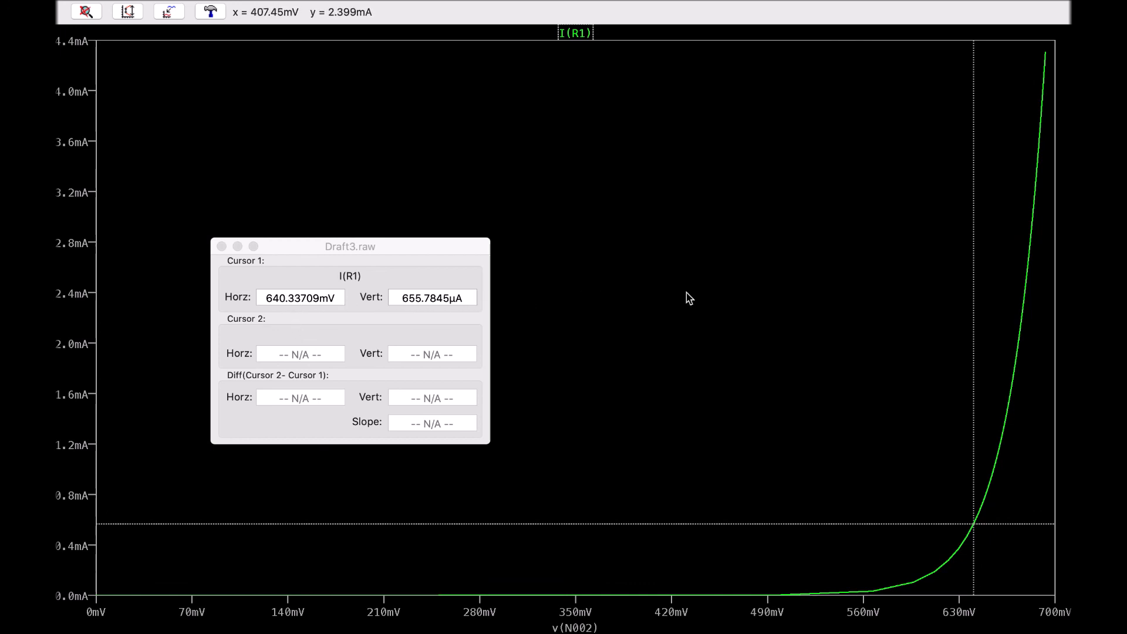
mouse_move(973, 257)
mouse_down()
mouse_move(1018, 254)
mouse_move(981, 257)
mouse_up()
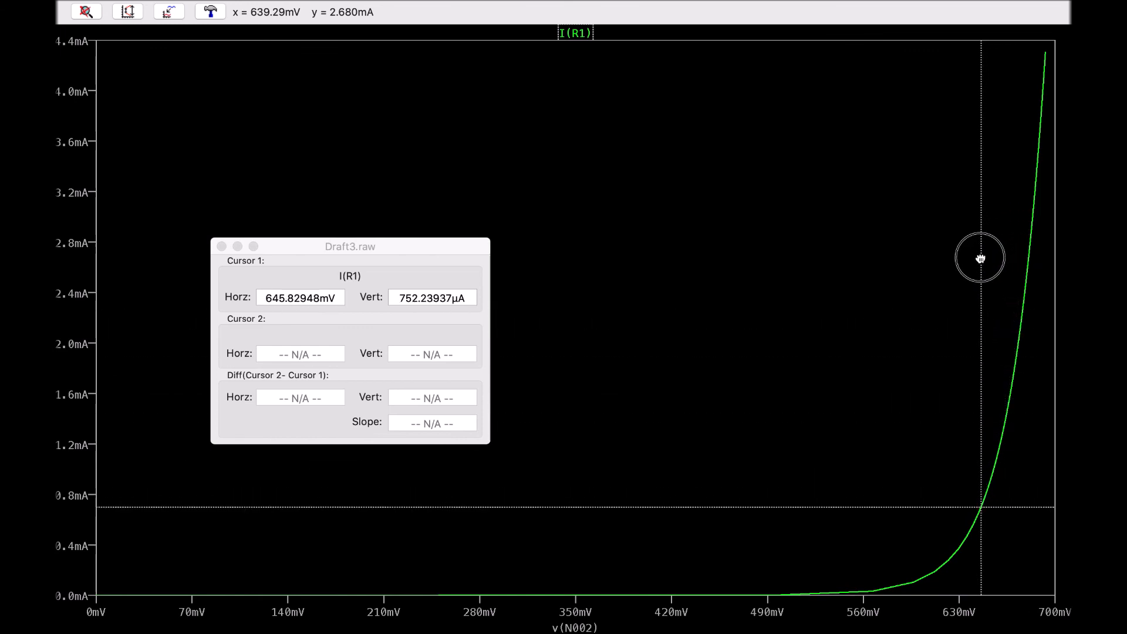
click(221, 246)
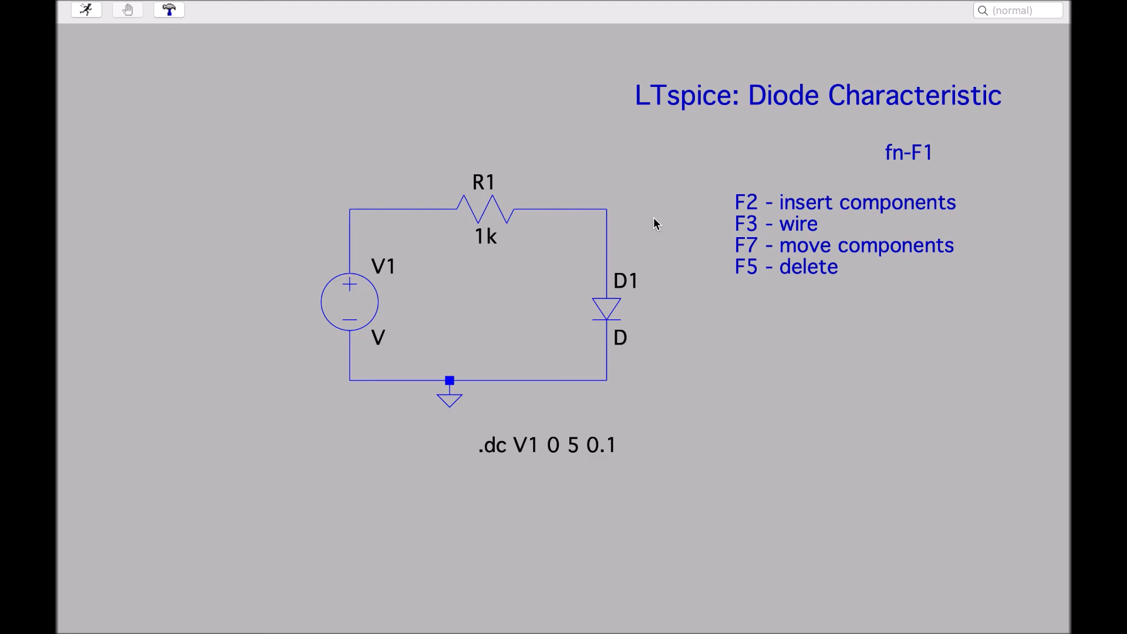
key(ctrl+Right)
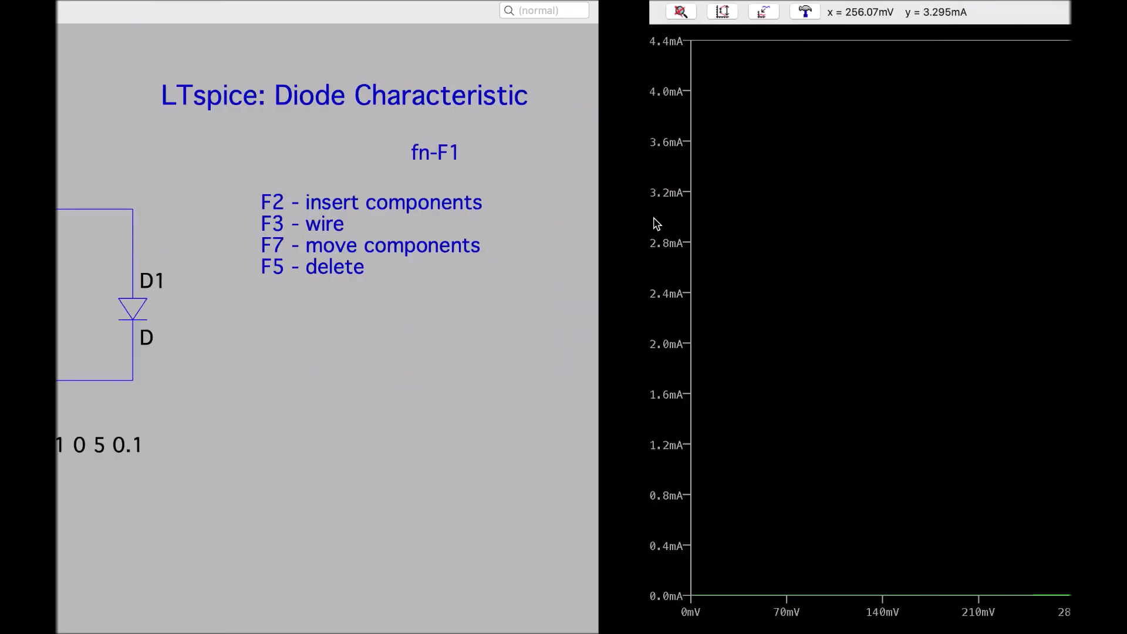